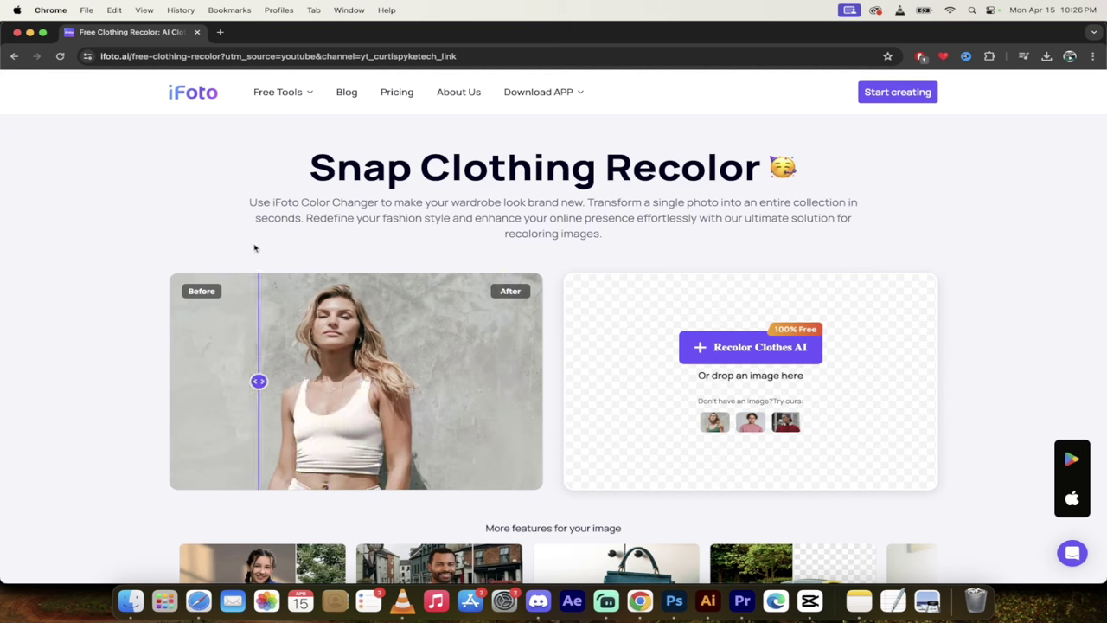
Leave the Clothing Recolor page for the iFoto homepage with the AI Photo Editor headline.
{"action": "mouse_move", "coordinate": [301, 94]}
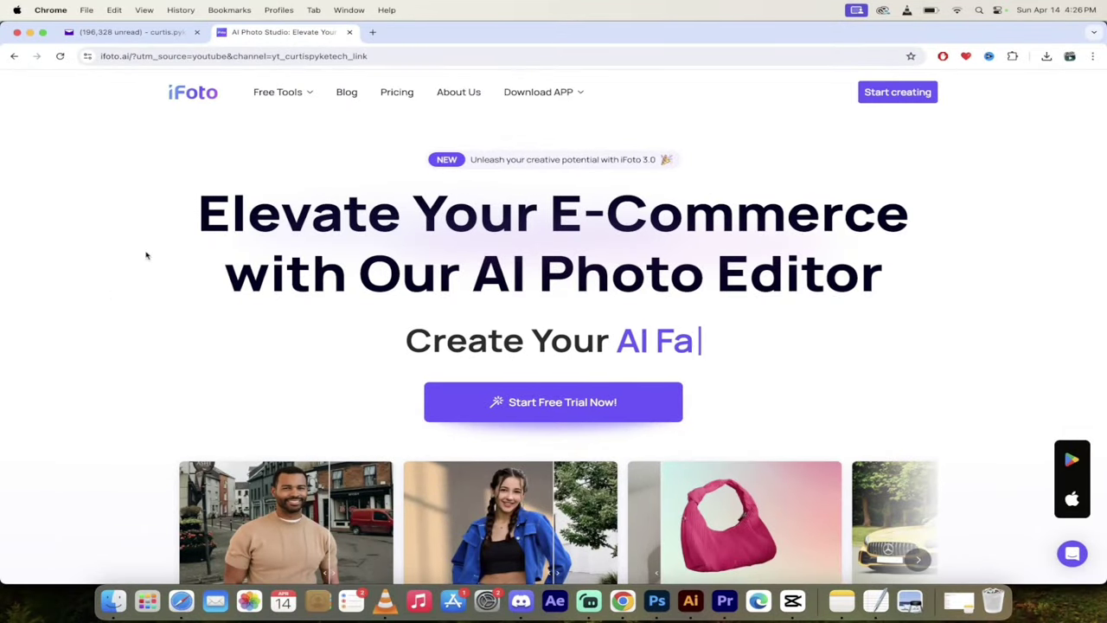
Open the Face Swap tool from the Free Tools menu and look over its upload page.
{"action": "mouse_move", "coordinate": [278, 92]}
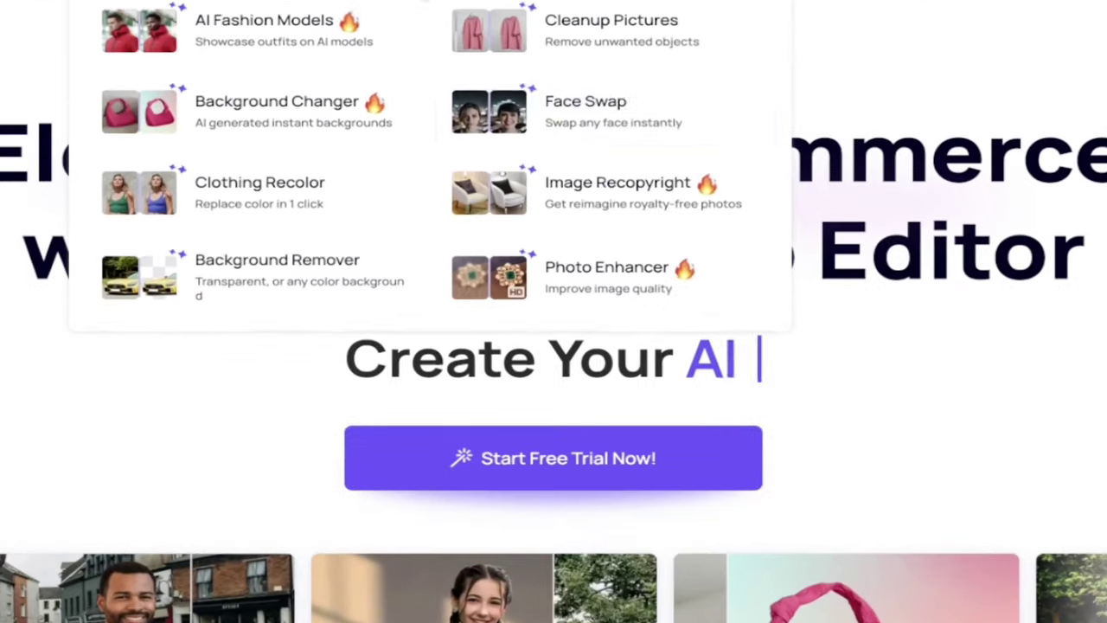
{"action": "left_click", "coordinate": [615, 104]}
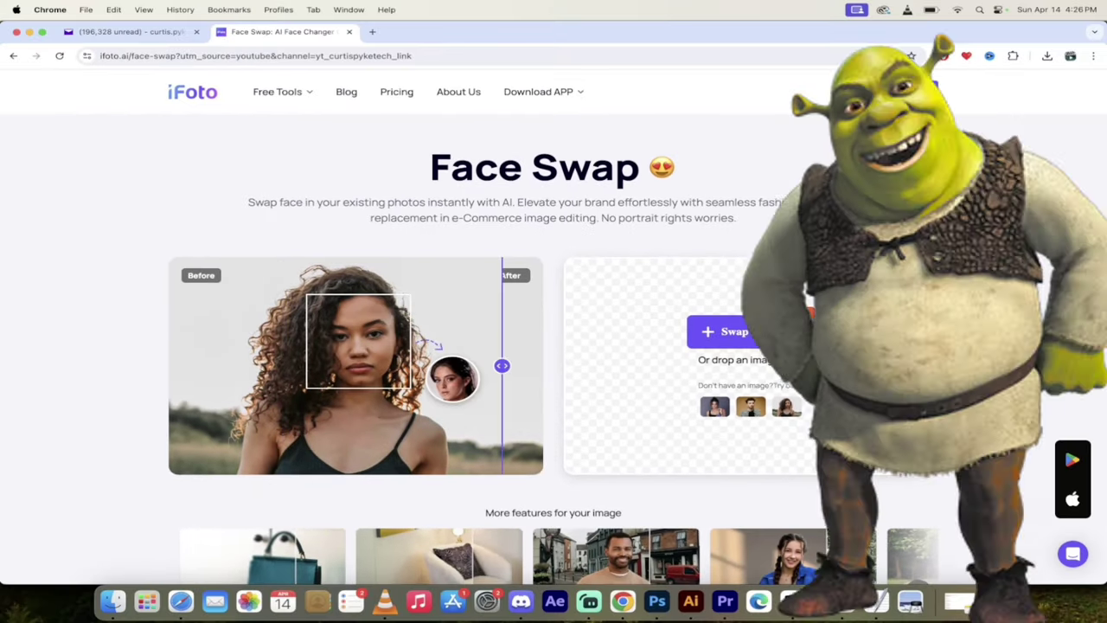
{"action": "scroll", "coordinate": [554, 329], "scroll_direction": "down", "scroll_amount": 1}
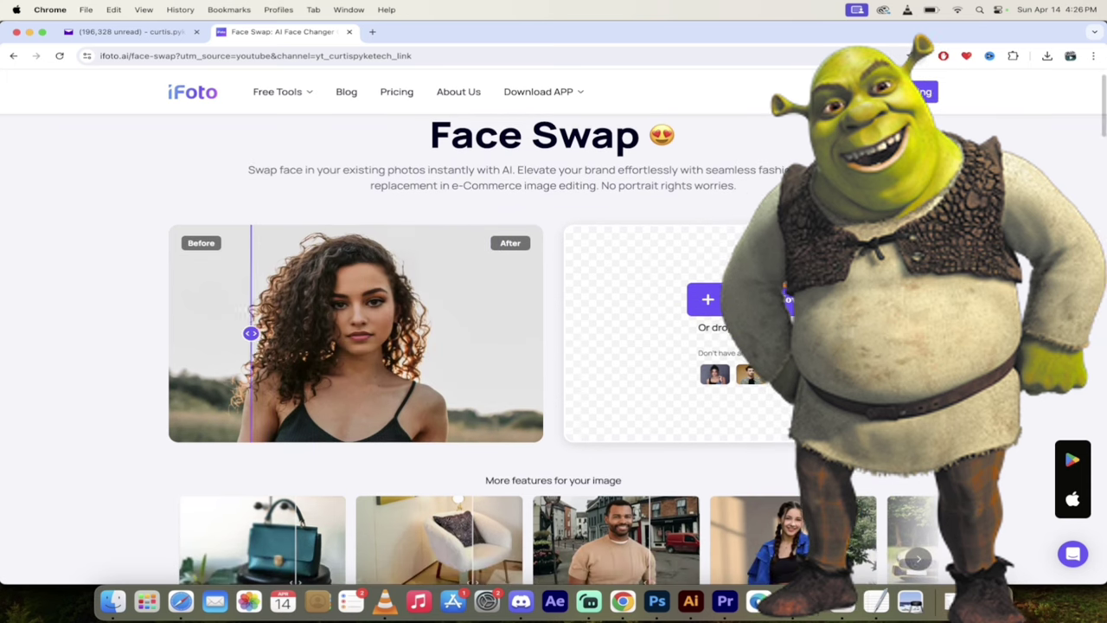
{"action": "scroll", "coordinate": [692, 262], "scroll_direction": "up", "scroll_amount": 1}
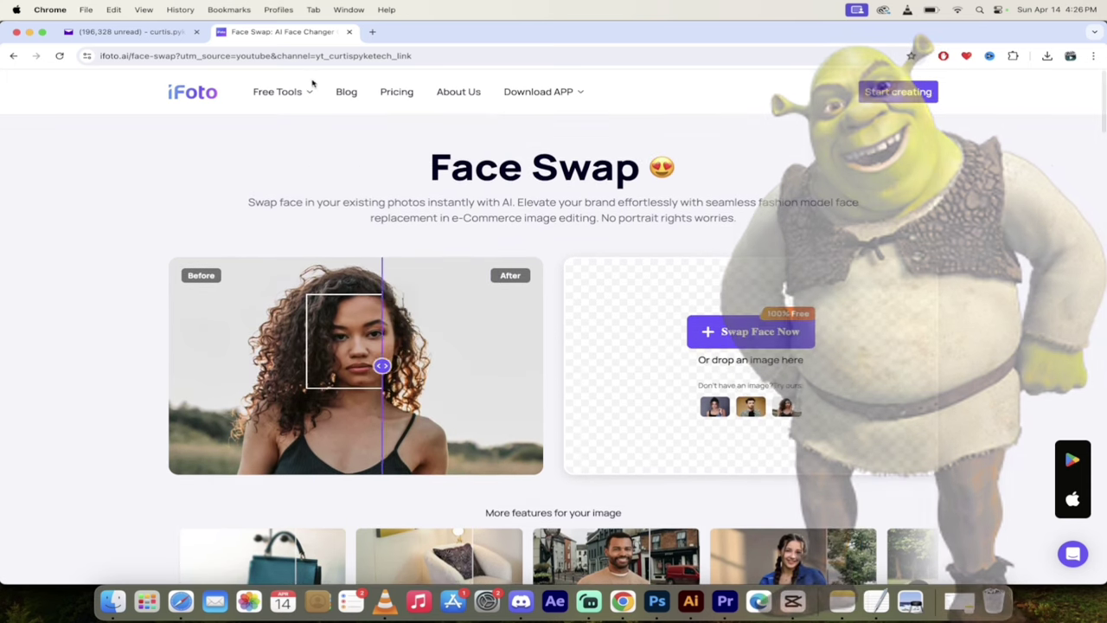
{"action": "mouse_move", "coordinate": [286, 92]}
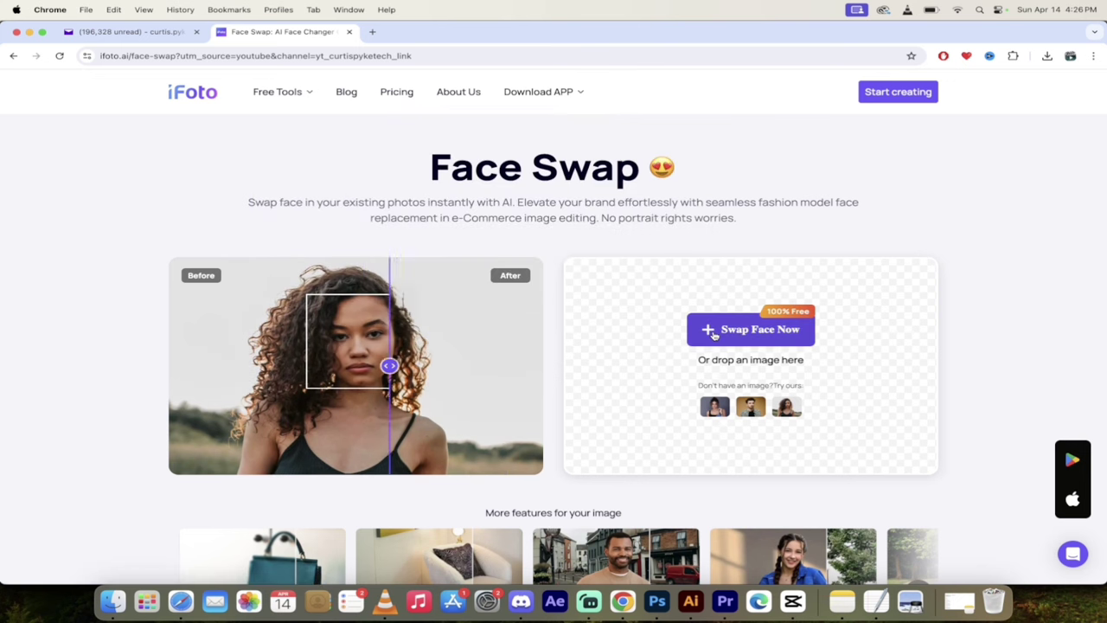
Upload the pexels-hywel-jones portrait from the Movies folder into the Face Swap editor.
{"action": "left_click", "coordinate": [714, 333]}
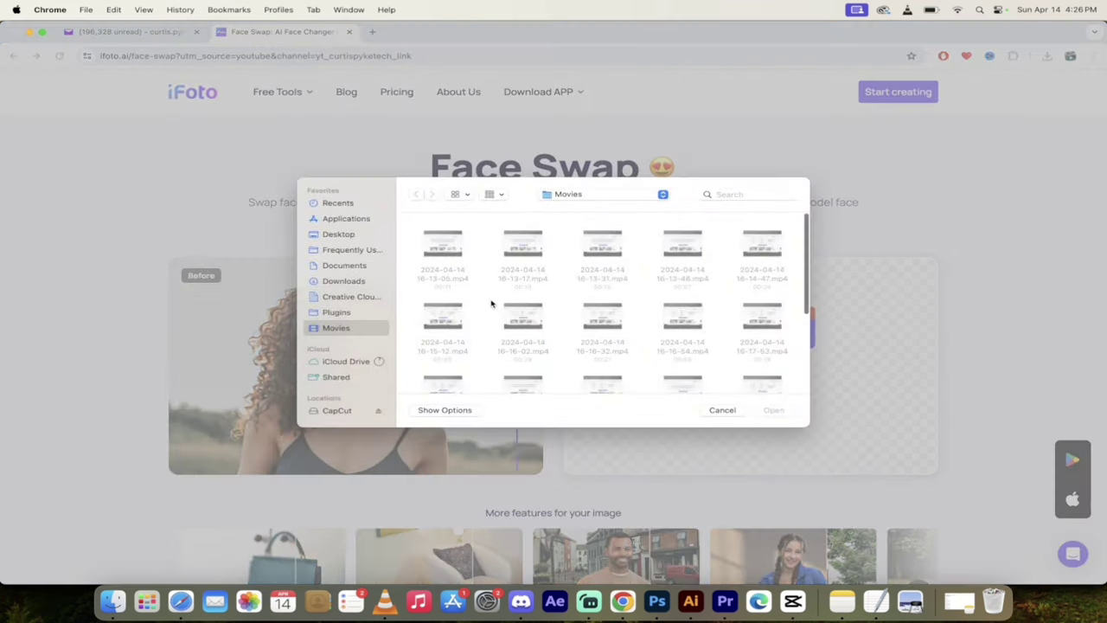
{"action": "scroll", "coordinate": [488, 303], "scroll_direction": "down", "scroll_amount": 5}
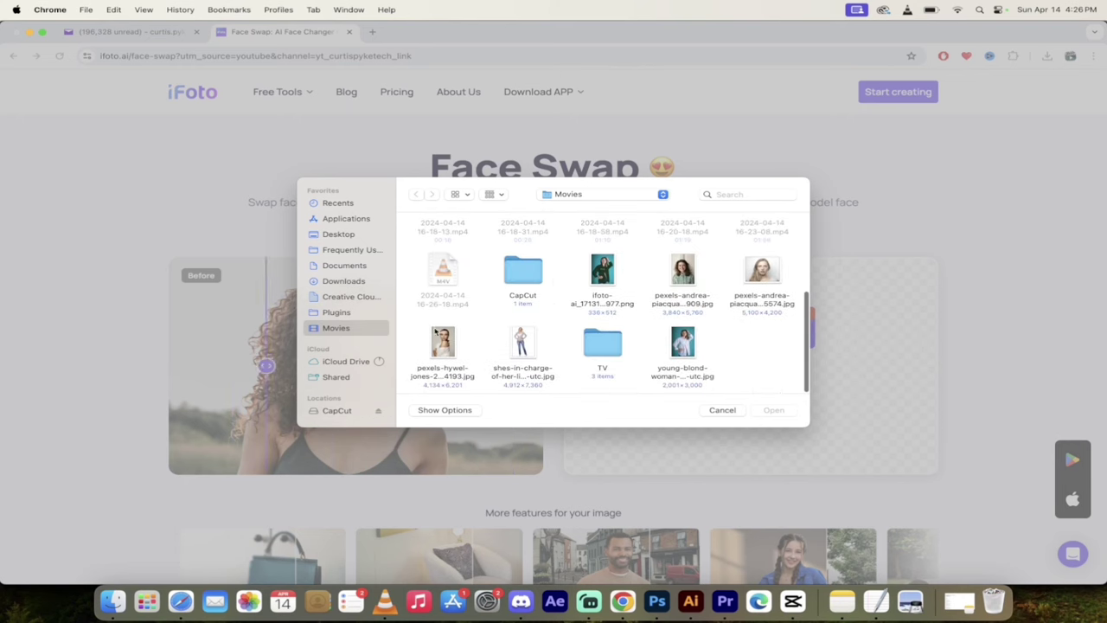
{"action": "left_click", "coordinate": [442, 344]}
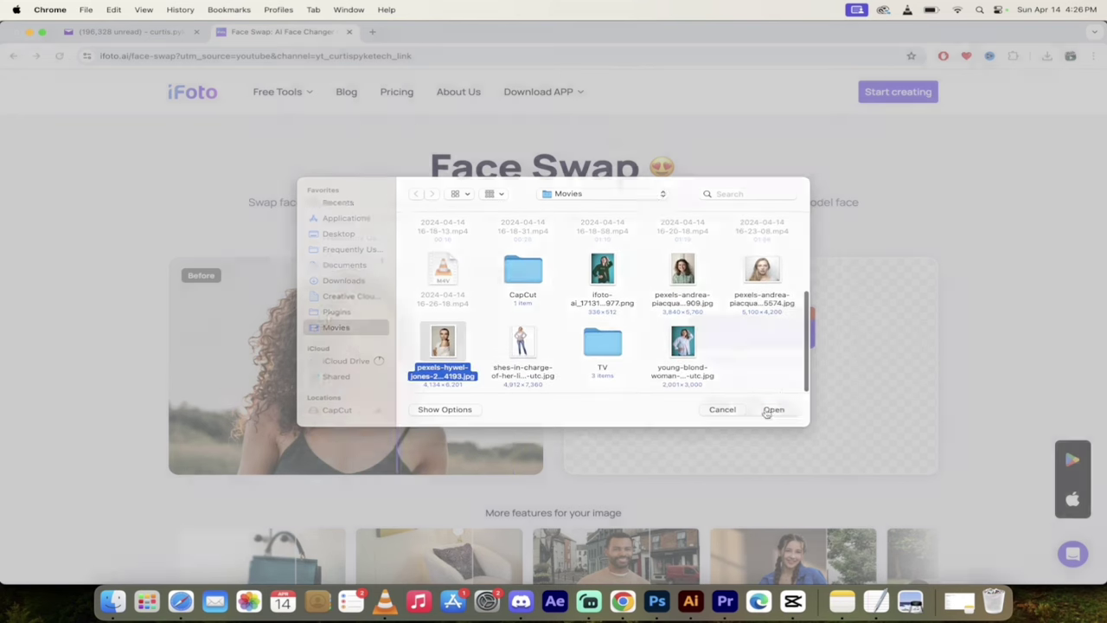
{"action": "left_click", "coordinate": [773, 410]}
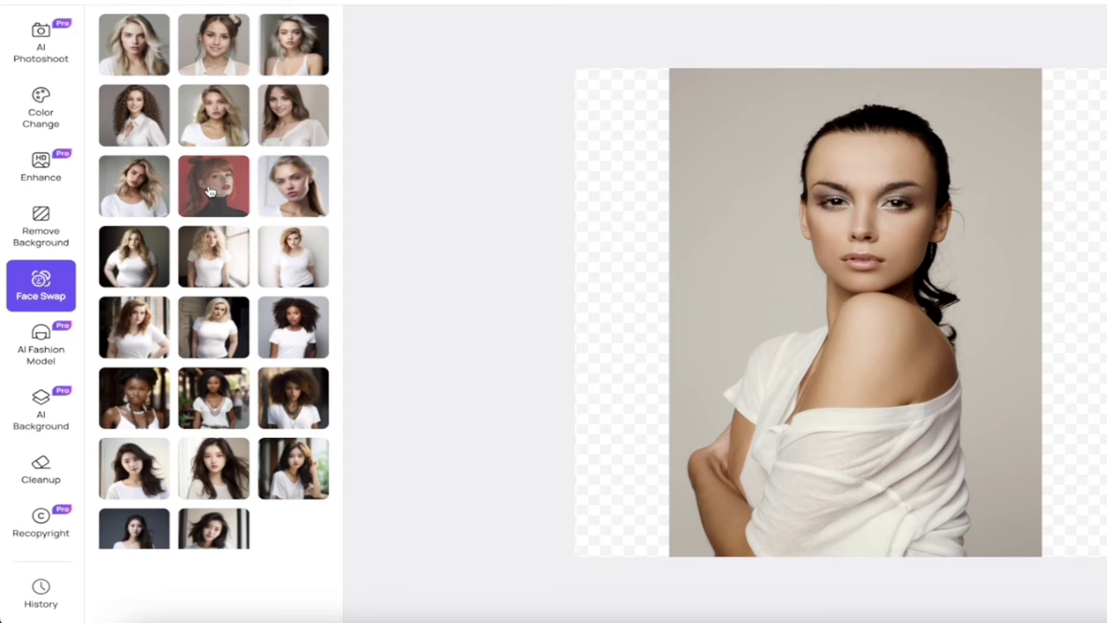
{"action": "scroll", "coordinate": [211, 197], "scroll_direction": "up", "scroll_amount": 3}
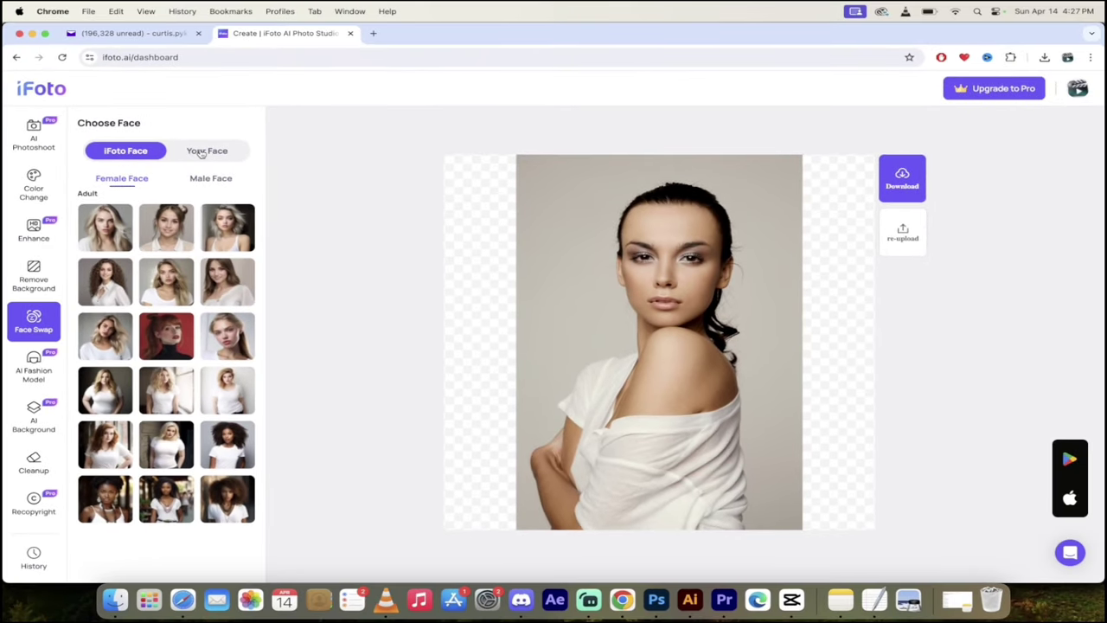
Add the pexels-andrea-piacqua curly-haired face from Movies to the Your Face library.
{"action": "left_click", "coordinate": [204, 151]}
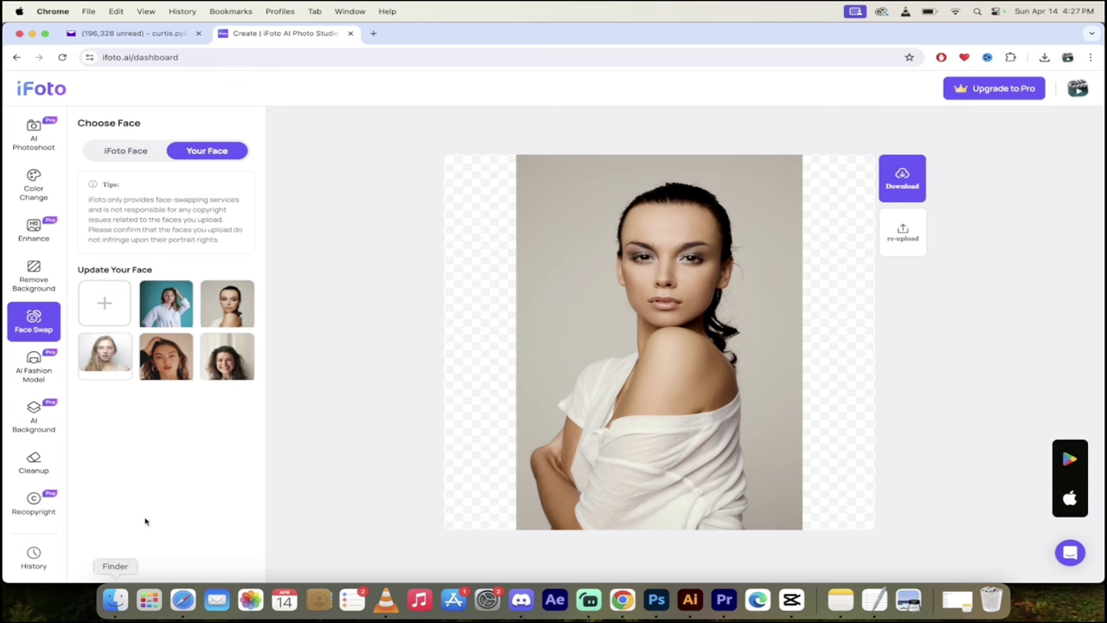
{"action": "left_click", "coordinate": [108, 616]}
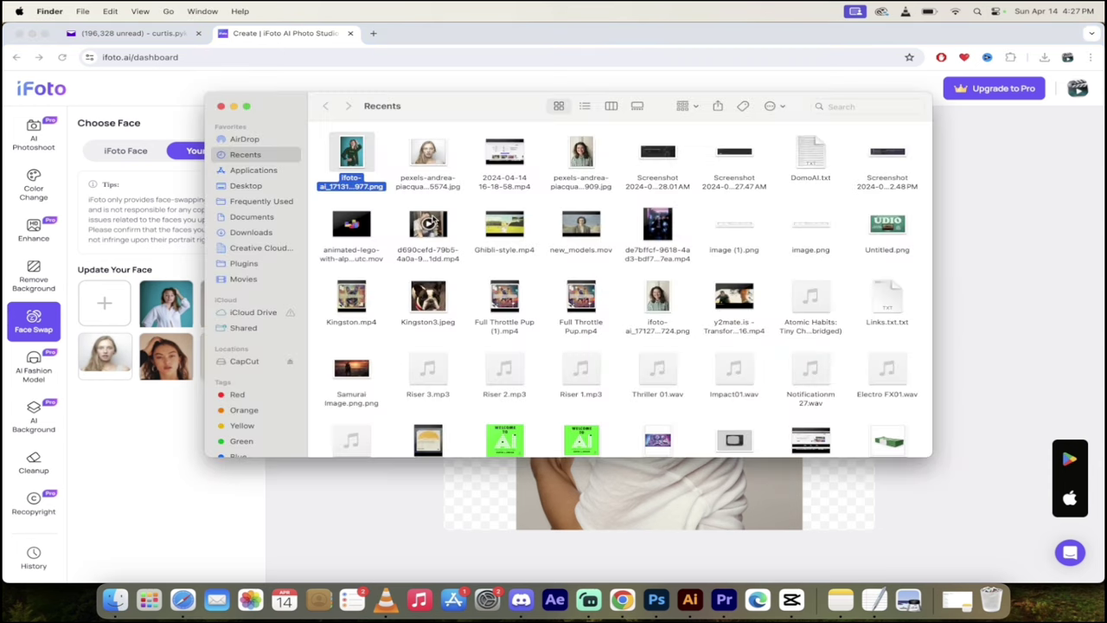
{"action": "left_click", "coordinate": [173, 232]}
{"action": "left_click", "coordinate": [104, 303]}
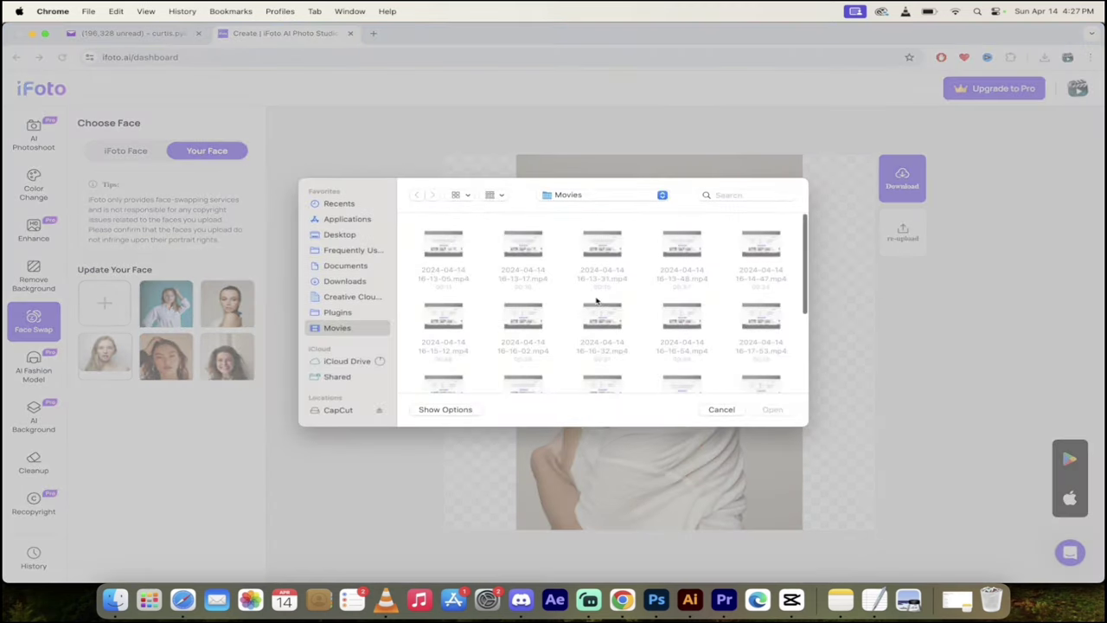
{"action": "scroll", "coordinate": [666, 288], "scroll_direction": "up", "scroll_amount": 1}
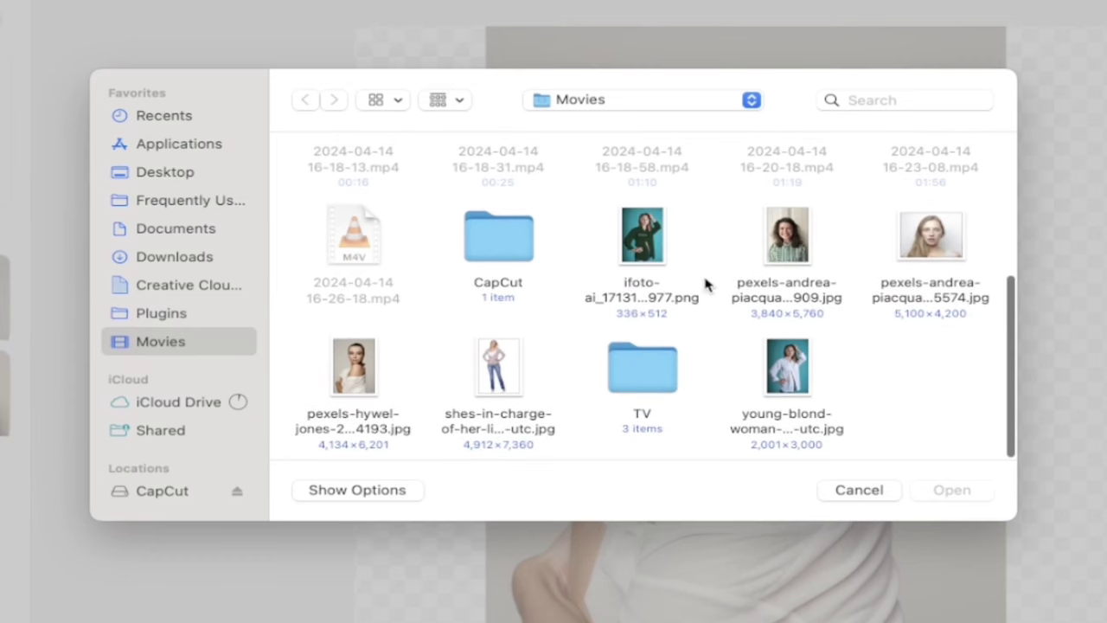
{"action": "left_click", "coordinate": [787, 238]}
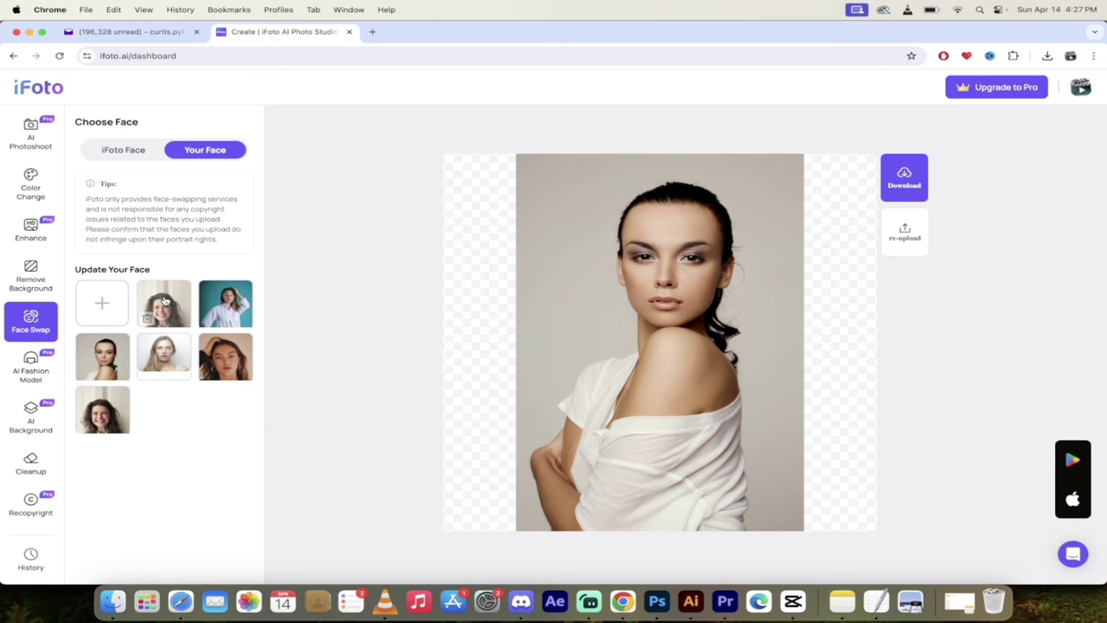
Swap the uploaded curly-haired face onto the portrait to generate the result.
{"action": "left_click", "coordinate": [165, 300]}
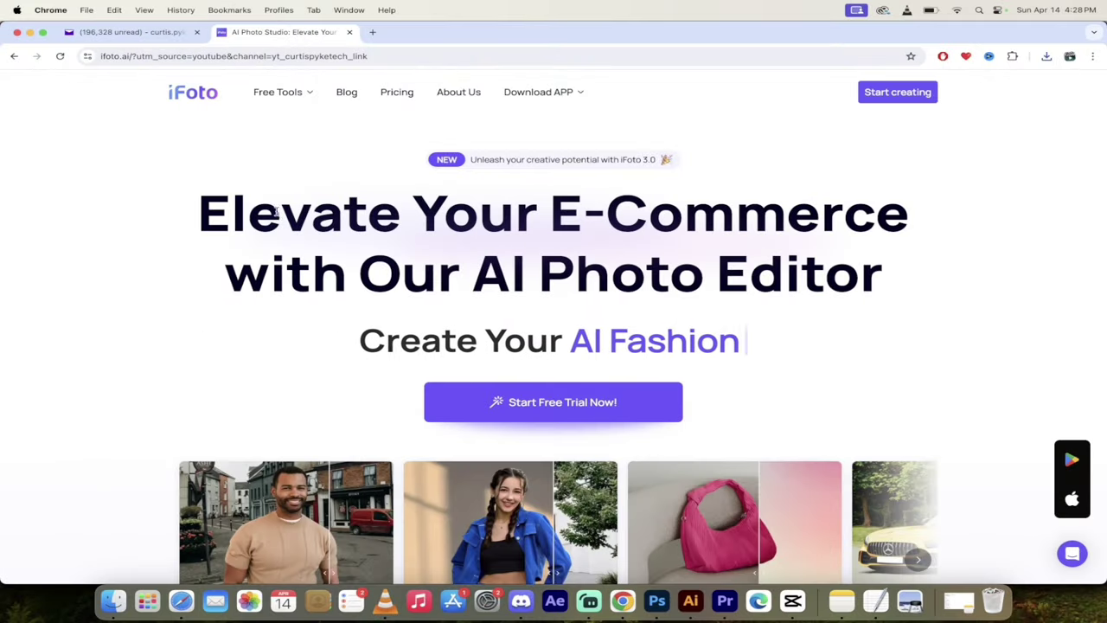
Open the Snap Clothing Recolor page from the Free Tools menu and look over it.
{"action": "mouse_move", "coordinate": [292, 94]}
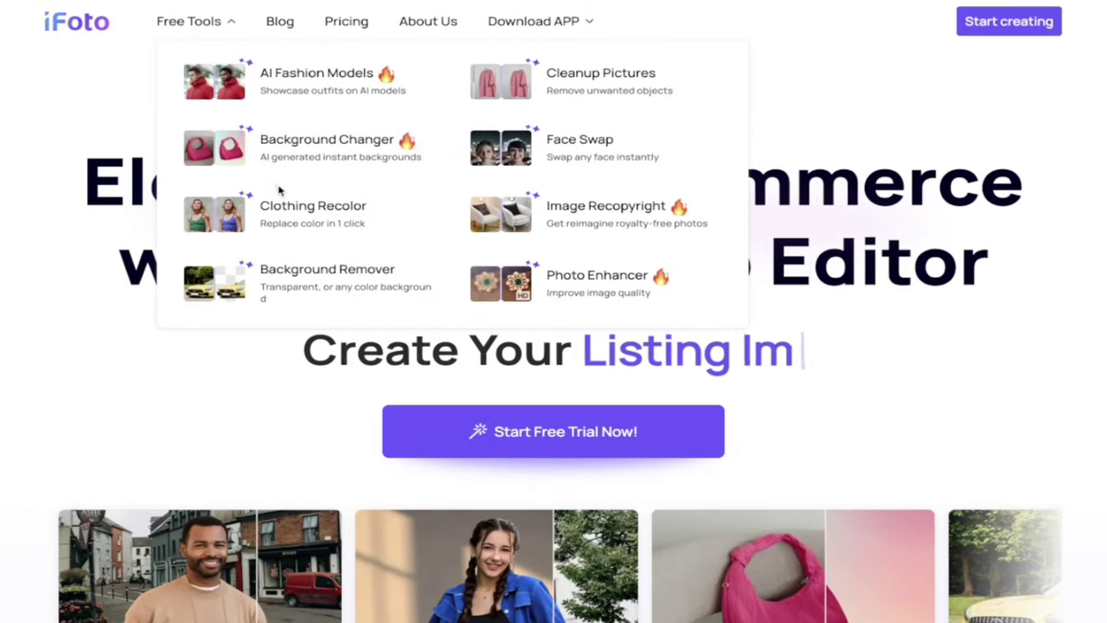
{"action": "left_click", "coordinate": [328, 215]}
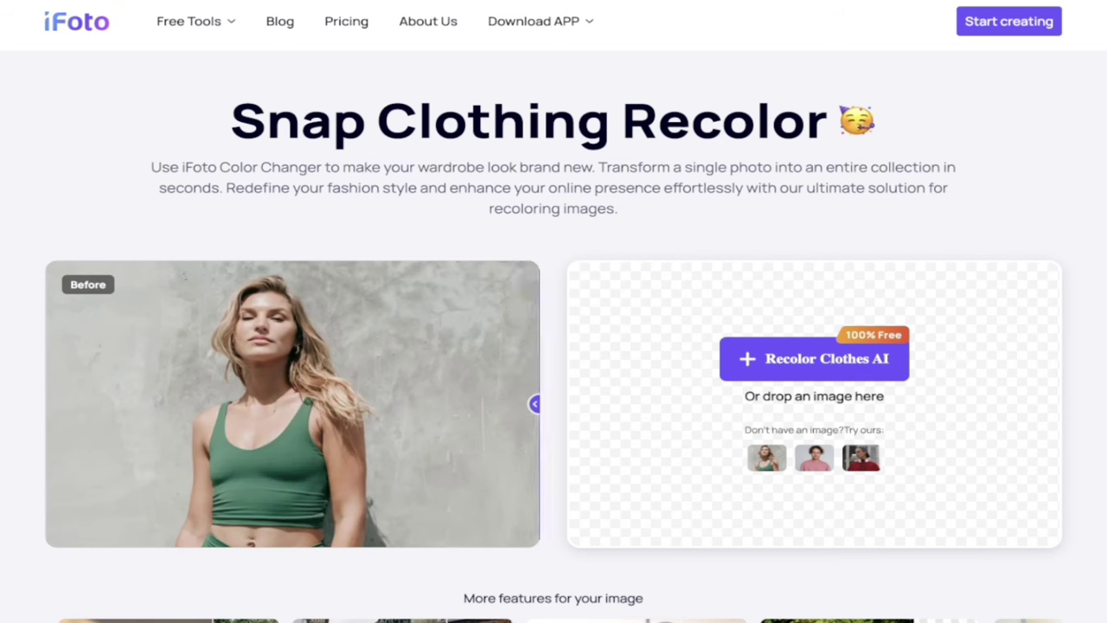
{"action": "scroll", "coordinate": [553, 346], "scroll_direction": "down", "scroll_amount": 1}
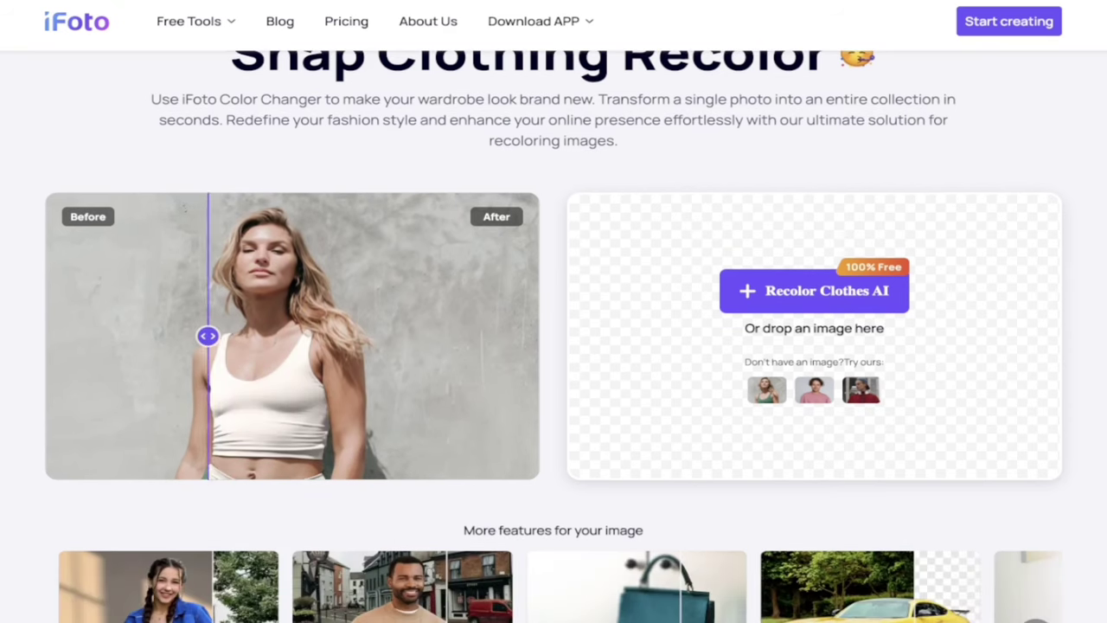
{"action": "scroll", "coordinate": [554, 346], "scroll_direction": "up", "scroll_amount": 1}
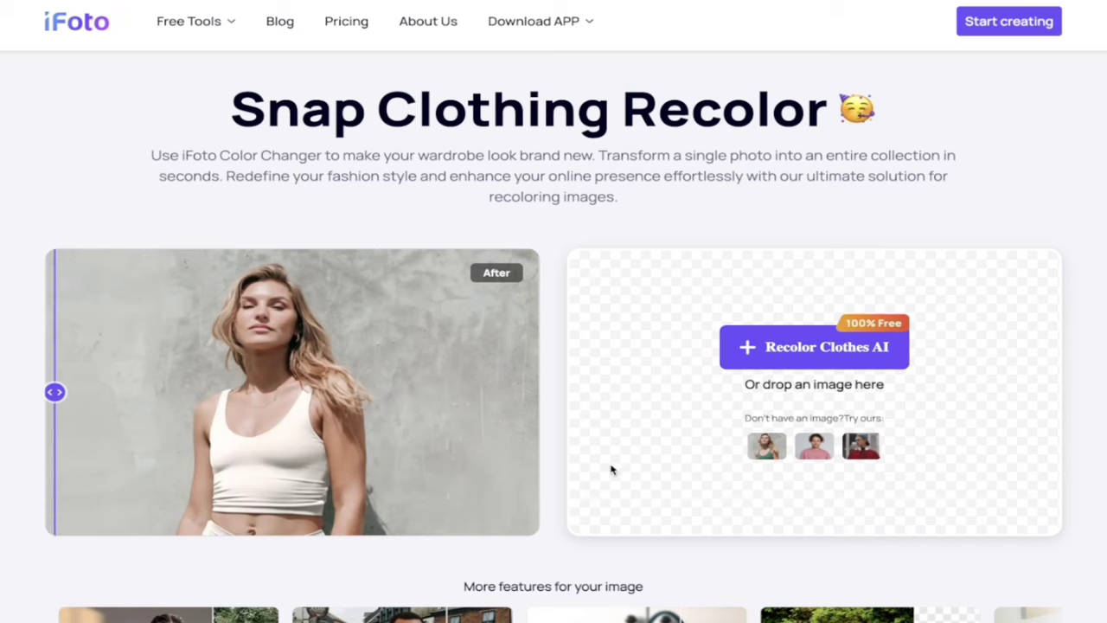
Upload the ifoto-ai PNG portrait from Movies into the Clothing Recolor editor.
{"action": "left_click", "coordinate": [732, 349]}
{"action": "scroll", "coordinate": [519, 318], "scroll_direction": "down", "scroll_amount": 5}
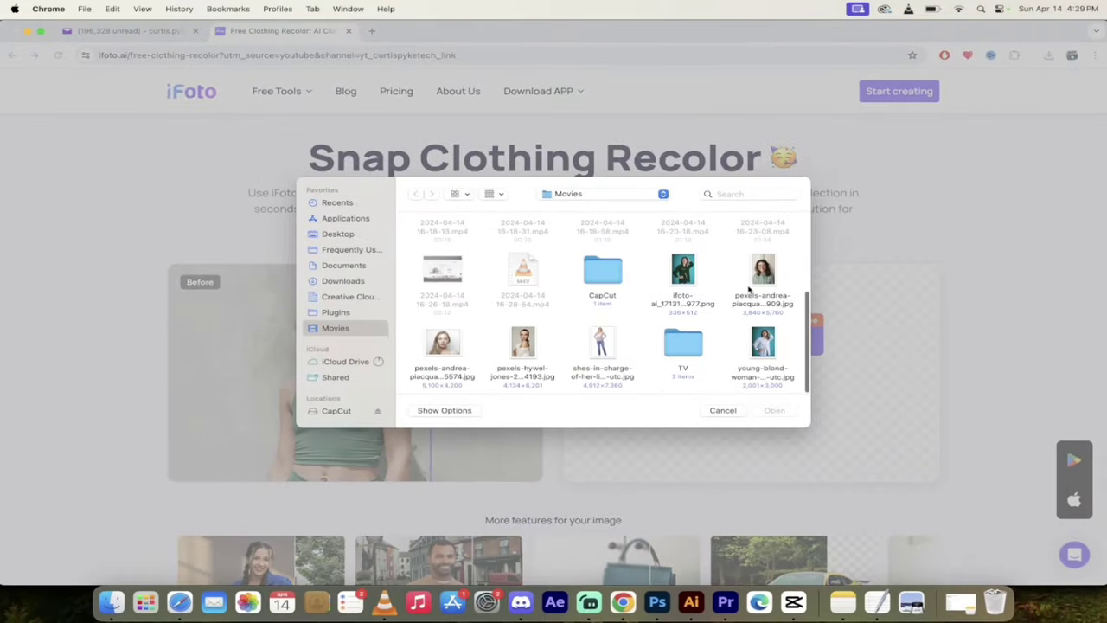
{"action": "left_click", "coordinate": [682, 275]}
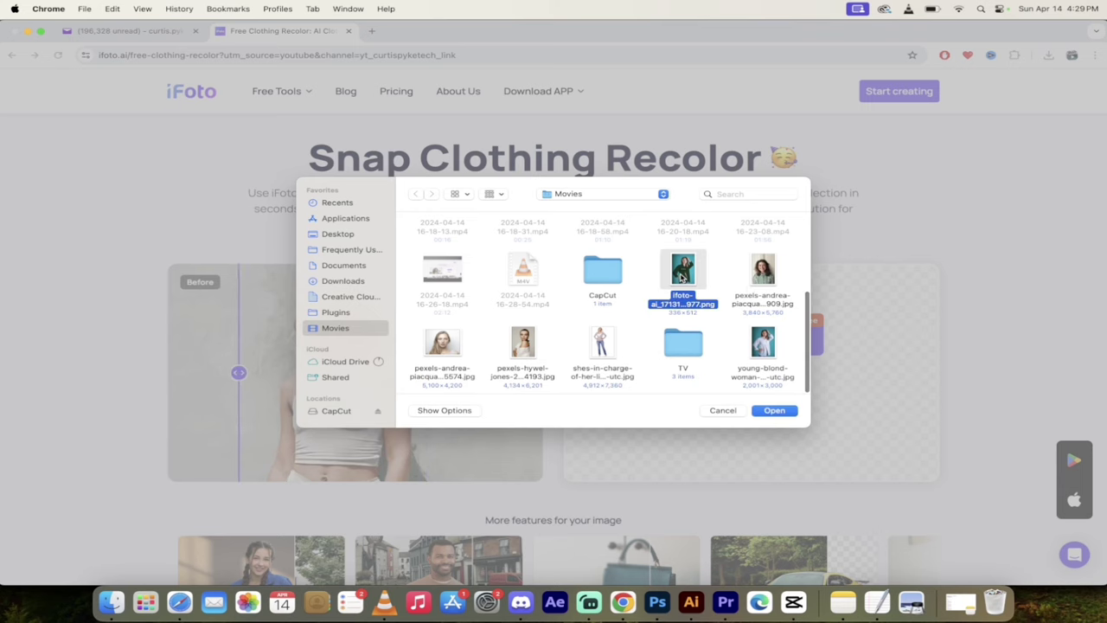
{"action": "left_click", "coordinate": [773, 411]}
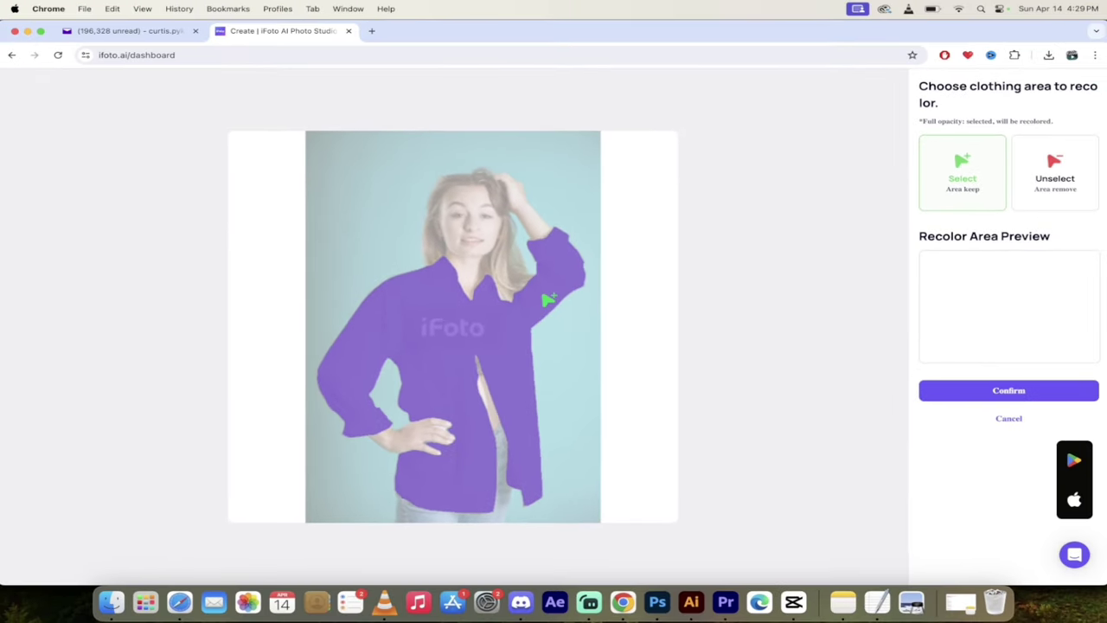
Select the dark green shirt with the Area keep brush so it shows in the preview.
{"action": "left_click", "coordinate": [564, 286]}
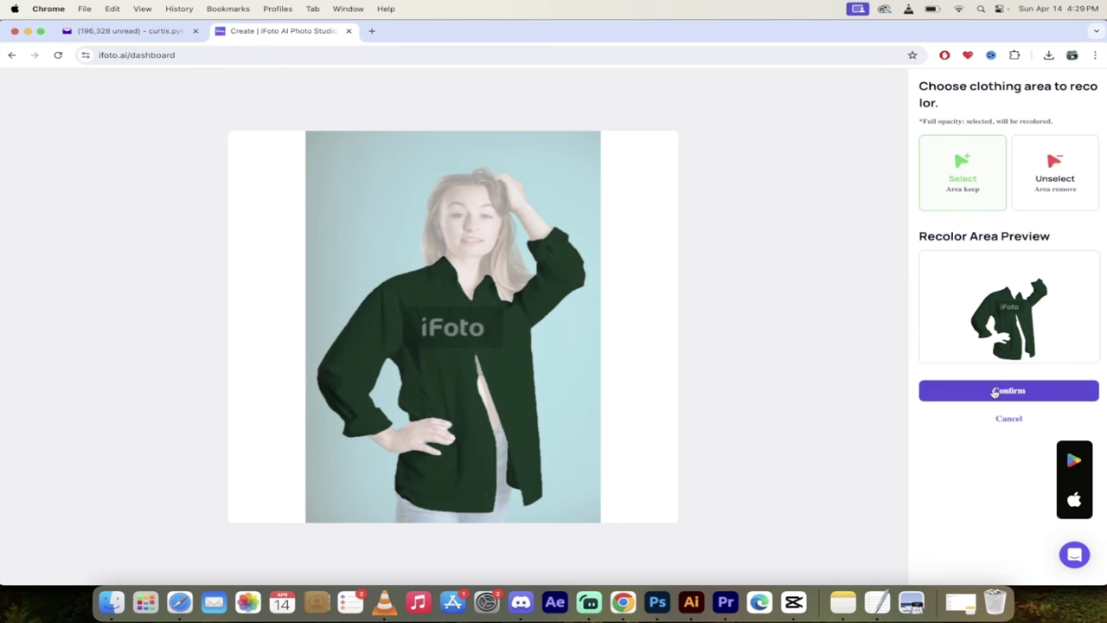
Confirm the shirt area, try blue, then settle on the dark red preset swatch.
{"action": "left_click", "coordinate": [995, 392]}
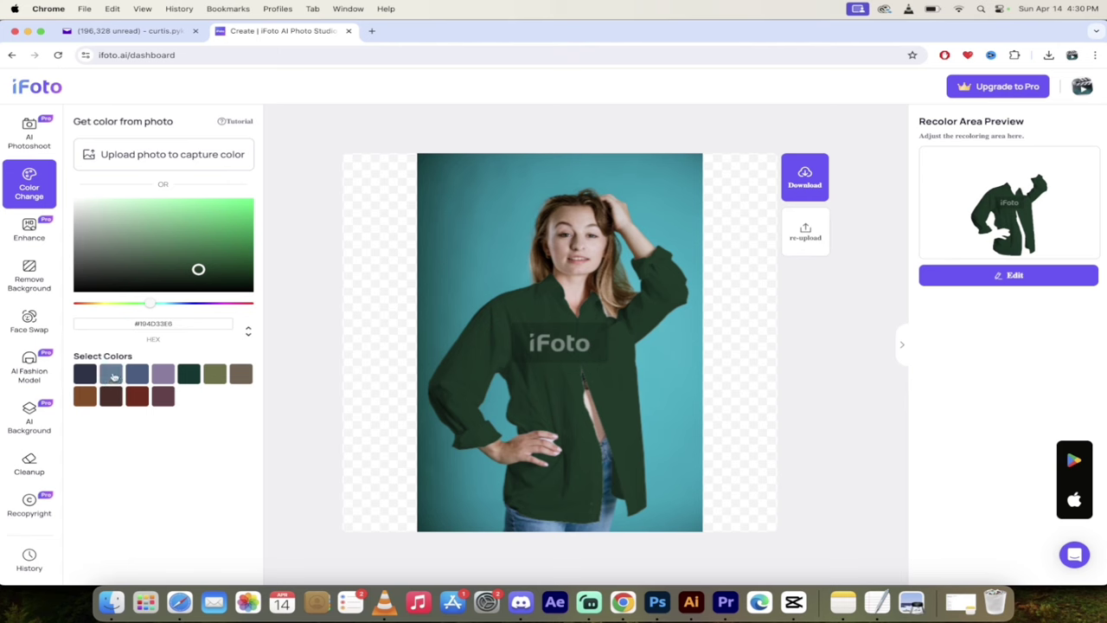
{"action": "left_click", "coordinate": [112, 376]}
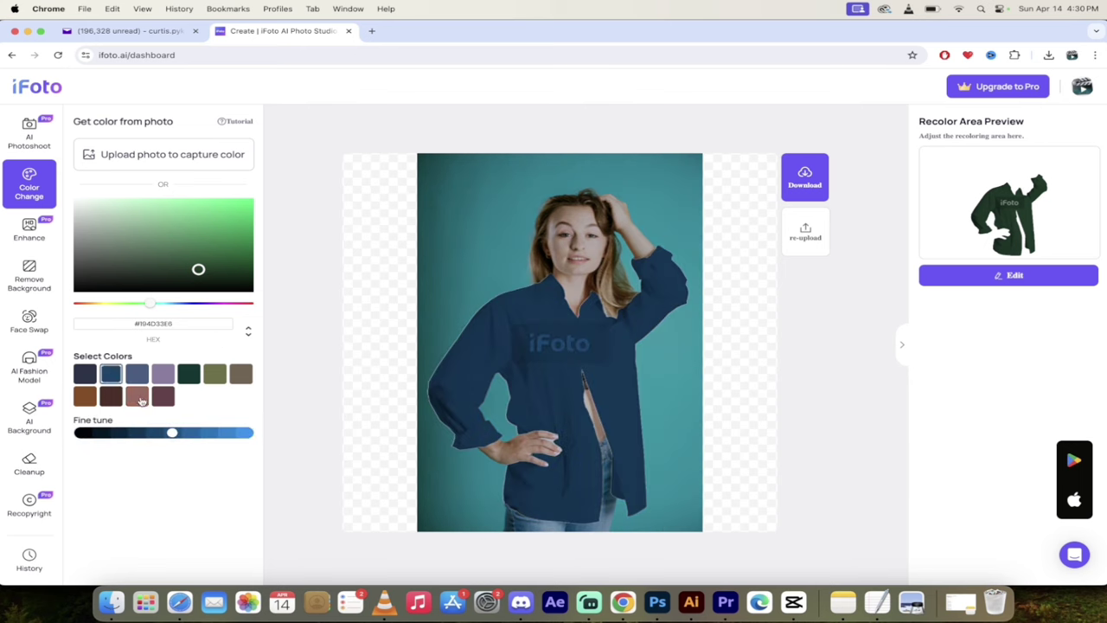
{"action": "left_click", "coordinate": [137, 396]}
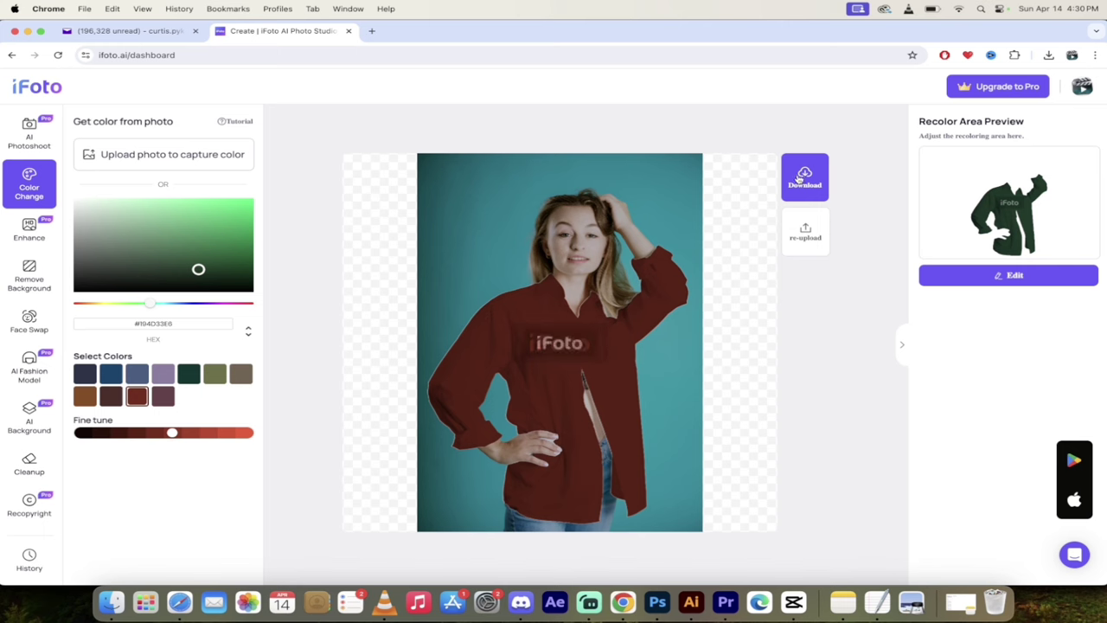
Download the red-shirt photo as the free preview with the iFoto logo.
{"action": "left_click", "coordinate": [800, 179]}
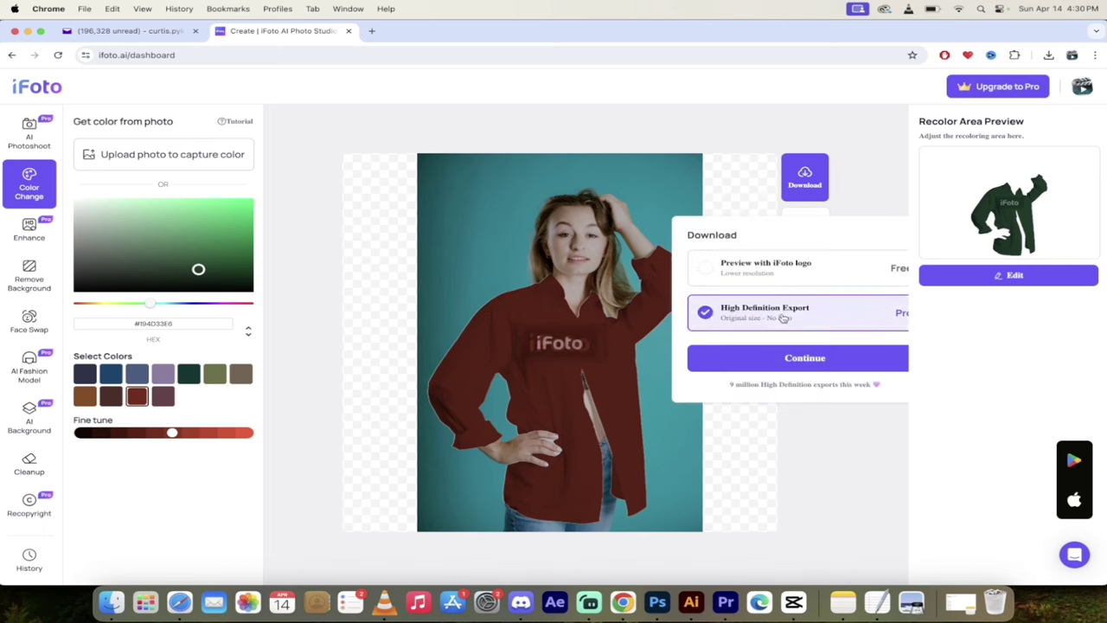
{"action": "left_click", "coordinate": [797, 269]}
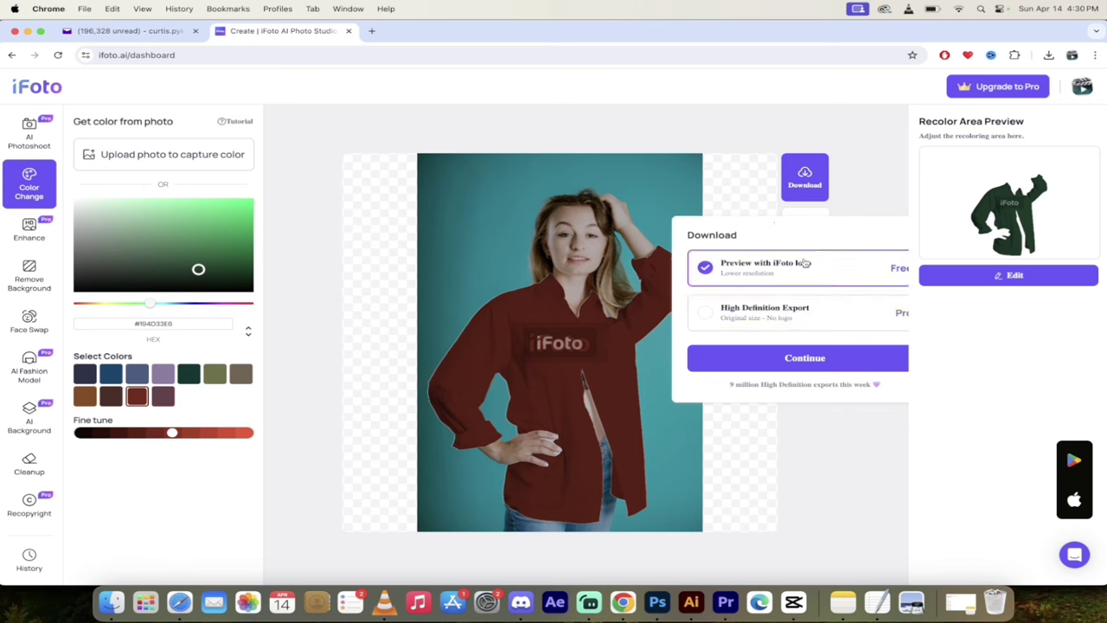
{"action": "left_click", "coordinate": [804, 359]}
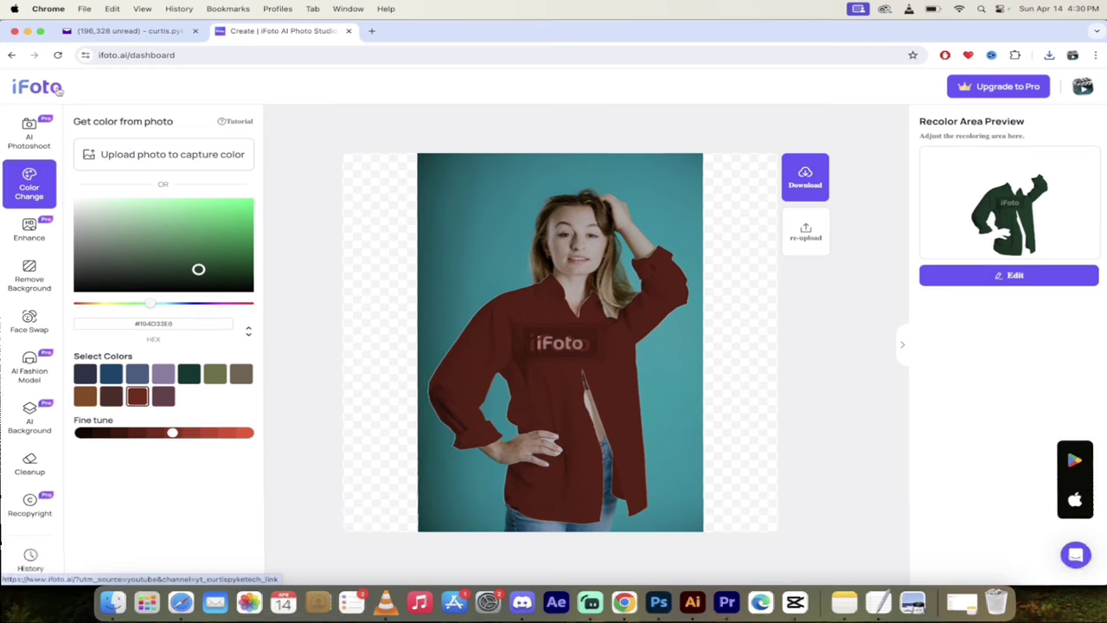
From the iFoto homepage, open Online Background Changer and start an image upload.
{"action": "left_click", "coordinate": [38, 89]}
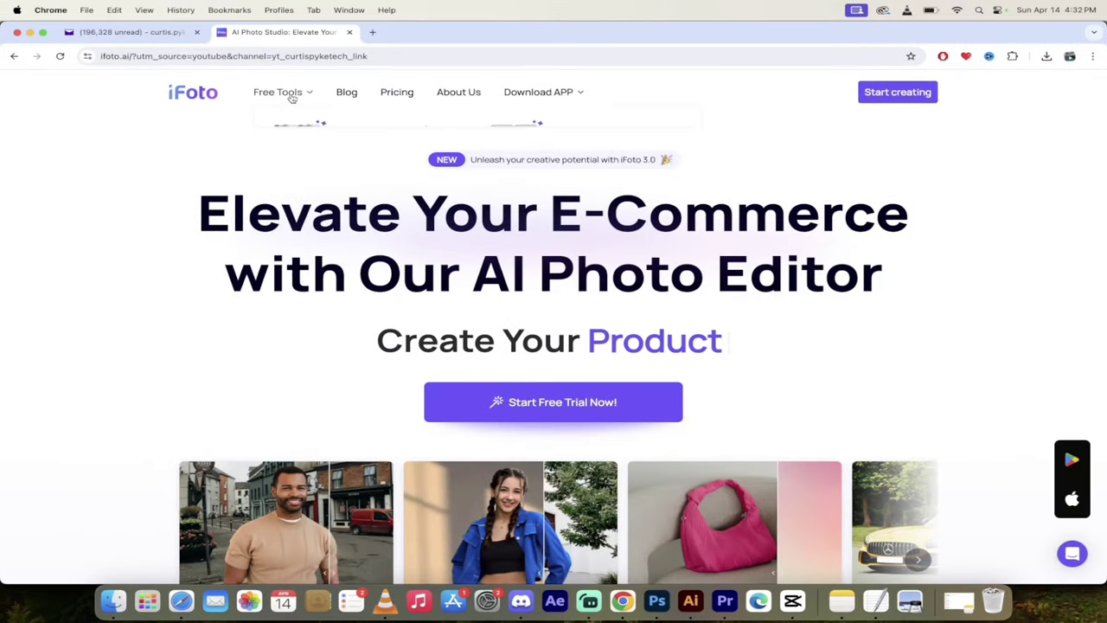
{"action": "mouse_move", "coordinate": [293, 96]}
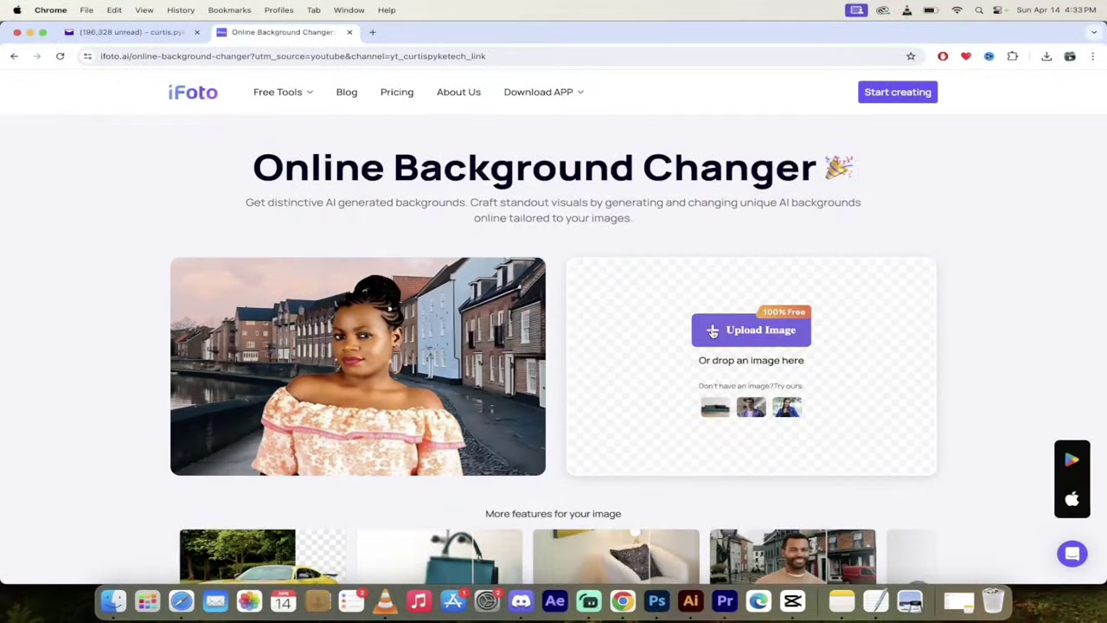
{"action": "left_click", "coordinate": [712, 332]}
Upload the young blond woman photo and drag its corners until it fills the canvas.
{"action": "scroll", "coordinate": [606, 299], "scroll_direction": "down", "scroll_amount": 8}
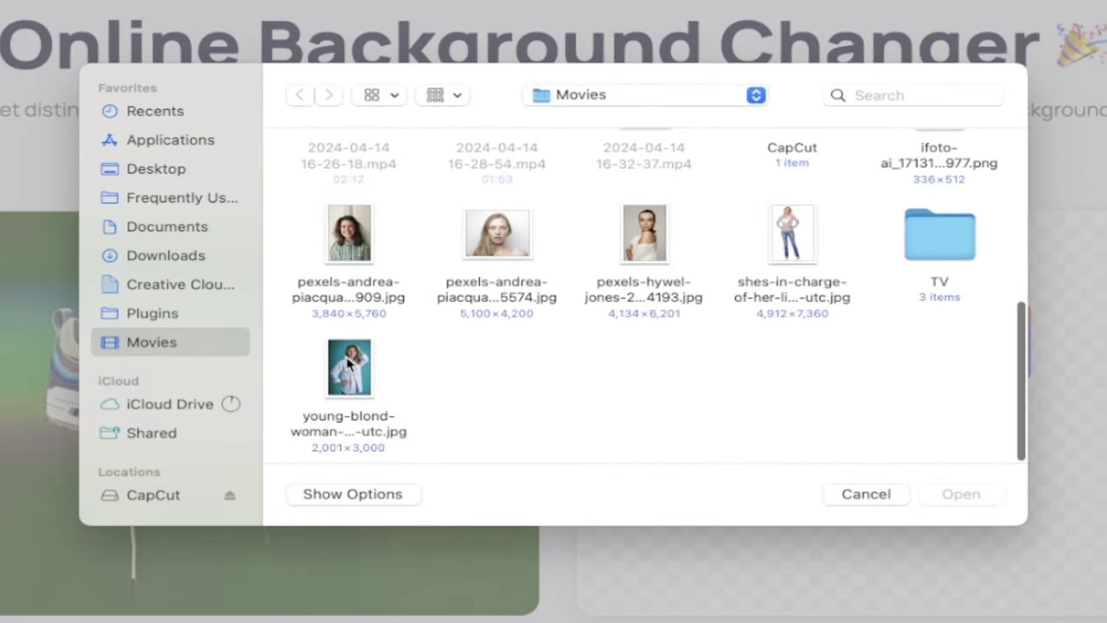
{"action": "left_click", "coordinate": [348, 389]}
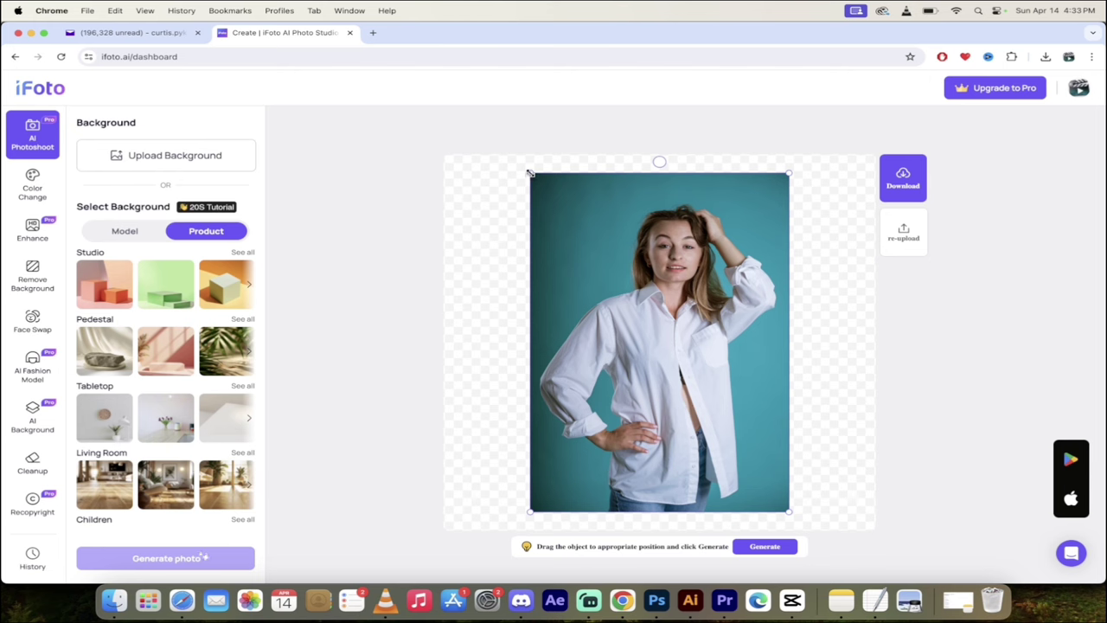
{"action": "left_click_drag", "start_coordinate": [530, 173], "coordinate": [504, 159]}
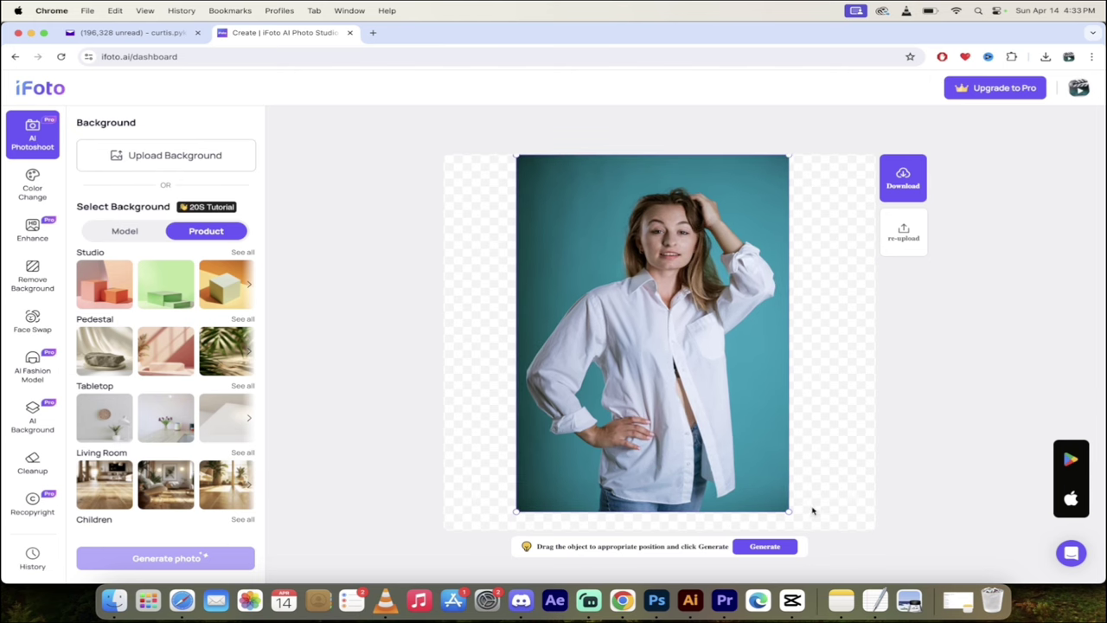
{"action": "mouse_move", "coordinate": [787, 513]}
{"action": "left_mouse_down"}
{"action": "mouse_move", "coordinate": [822, 531]}
{"action": "mouse_move", "coordinate": [788, 519]}
{"action": "left_mouse_up"}
{"action": "left_click_drag", "start_coordinate": [790, 162], "coordinate": [853, 152]}
{"action": "left_click_drag", "start_coordinate": [704, 308], "coordinate": [679, 316]}
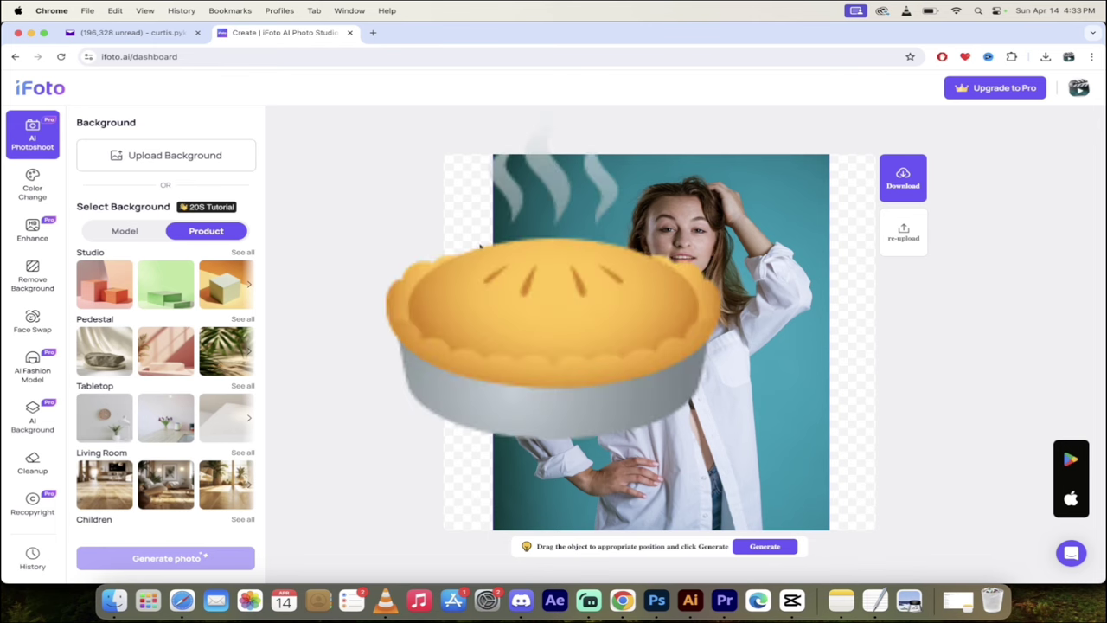
{"action": "left_click", "coordinate": [130, 233]}
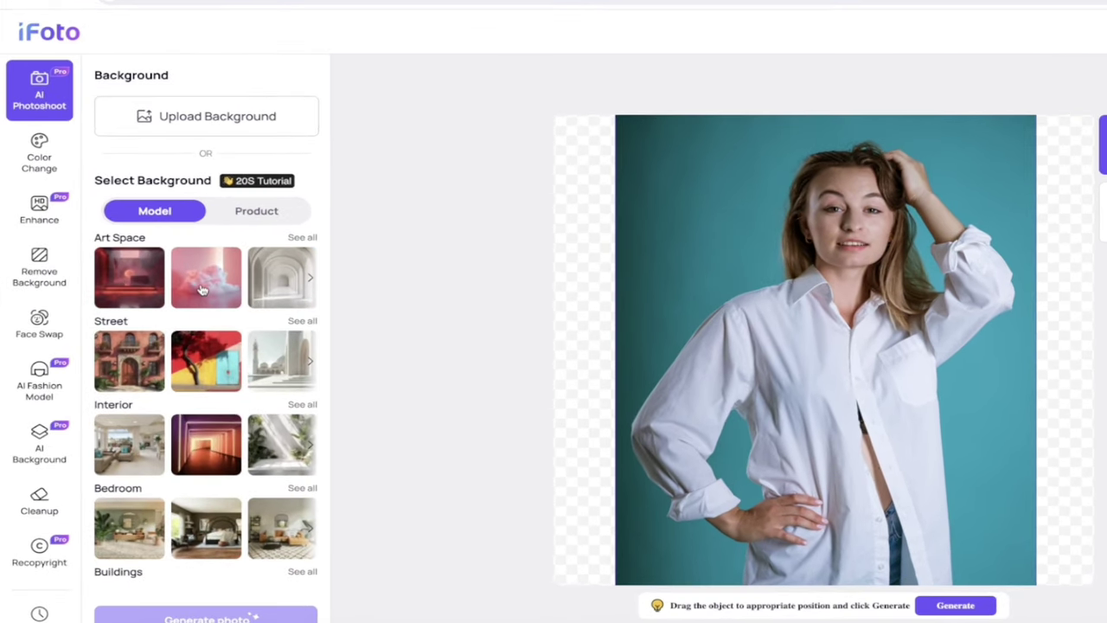
{"action": "scroll", "coordinate": [221, 285], "scroll_direction": "down", "scroll_amount": 1}
{"action": "scroll", "coordinate": [224, 283], "scroll_direction": "up", "scroll_amount": 1}
{"action": "left_click", "coordinate": [300, 239]}
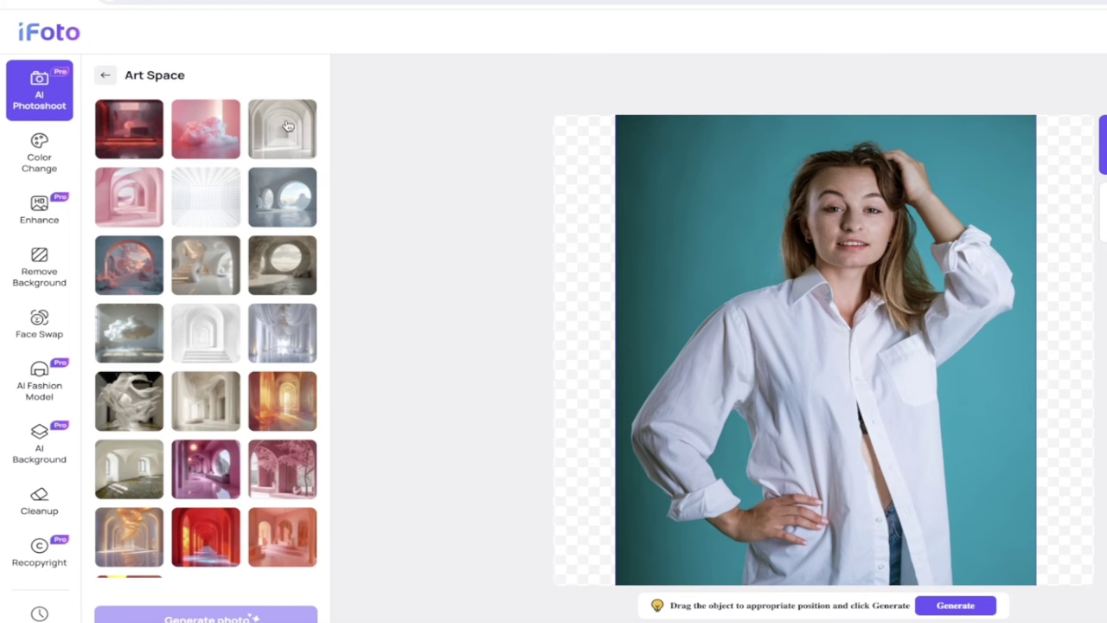
{"action": "scroll", "coordinate": [175, 275], "scroll_direction": "down", "scroll_amount": 1}
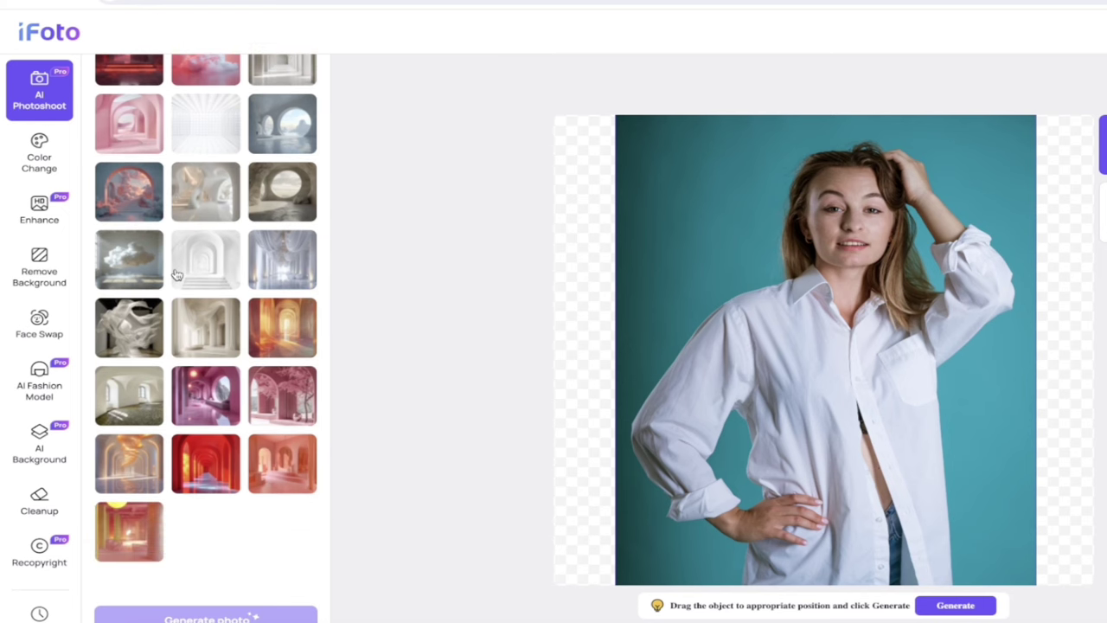
{"action": "scroll", "coordinate": [176, 275], "scroll_direction": "up", "scroll_amount": 3}
{"action": "left_click", "coordinate": [107, 76]}
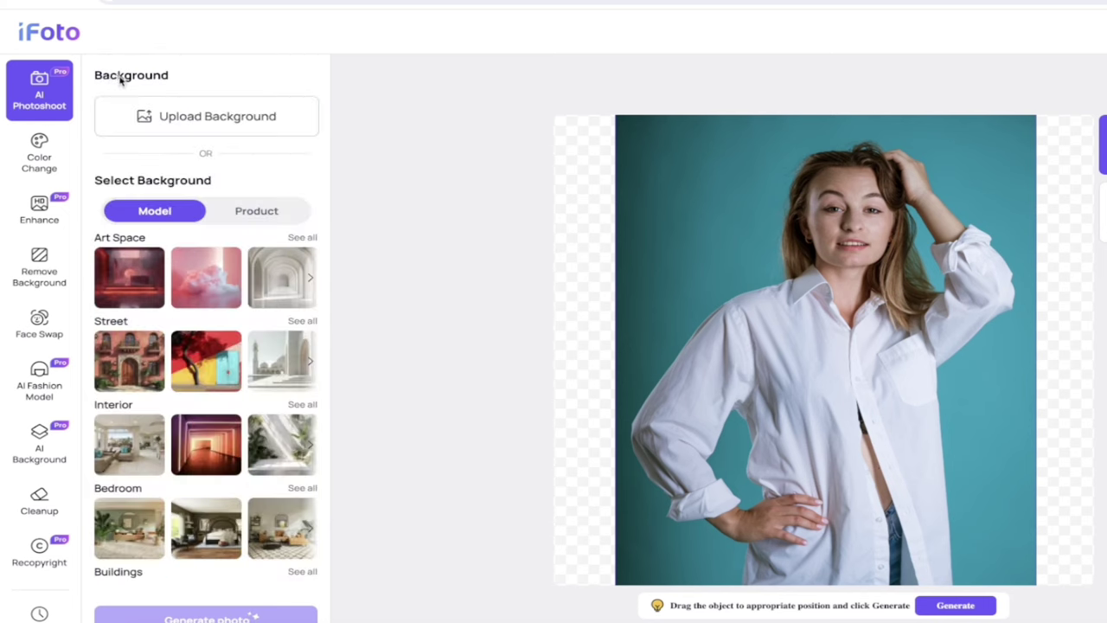
{"action": "scroll", "coordinate": [205, 372], "scroll_direction": "down", "scroll_amount": 3}
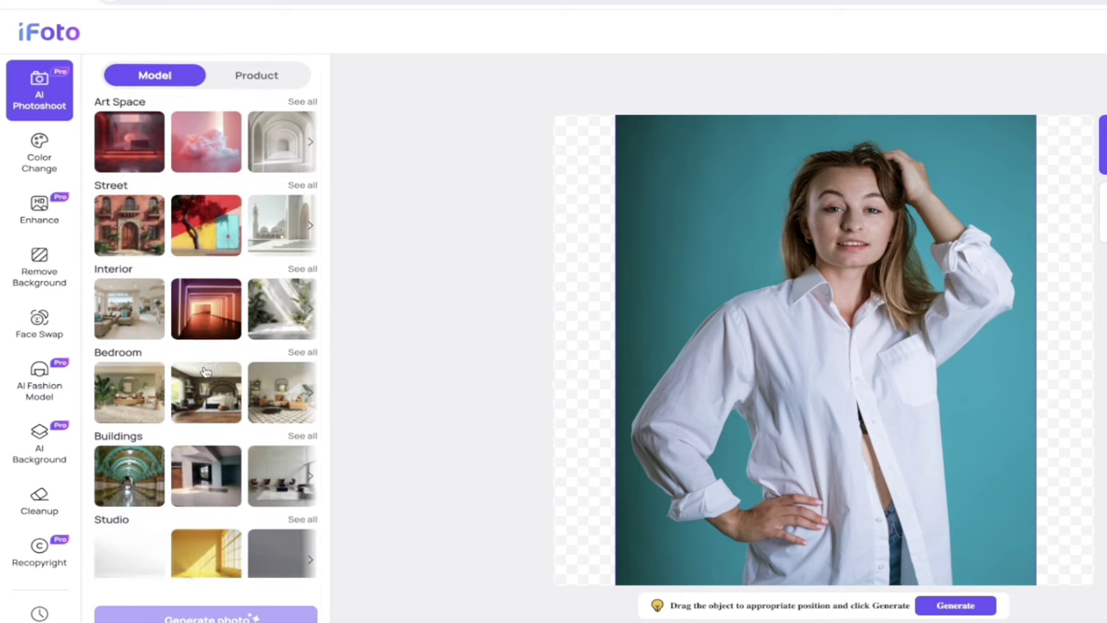
{"action": "scroll", "coordinate": [206, 372], "scroll_direction": "down", "scroll_amount": 1}
{"action": "scroll", "coordinate": [138, 387], "scroll_direction": "up", "scroll_amount": 4}
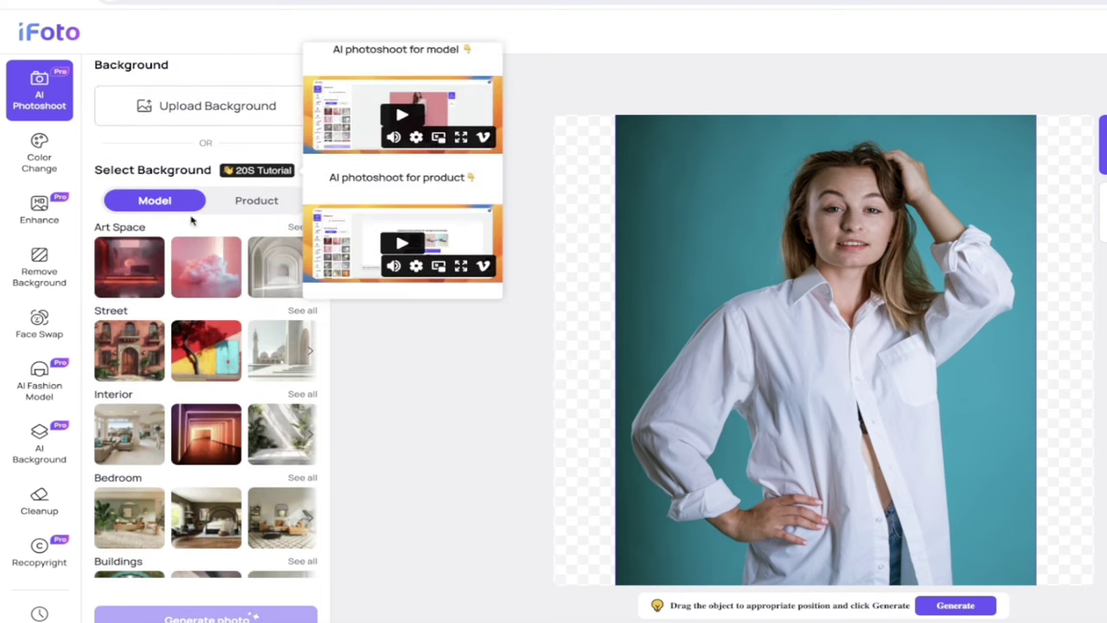
{"action": "left_click", "coordinate": [241, 203]}
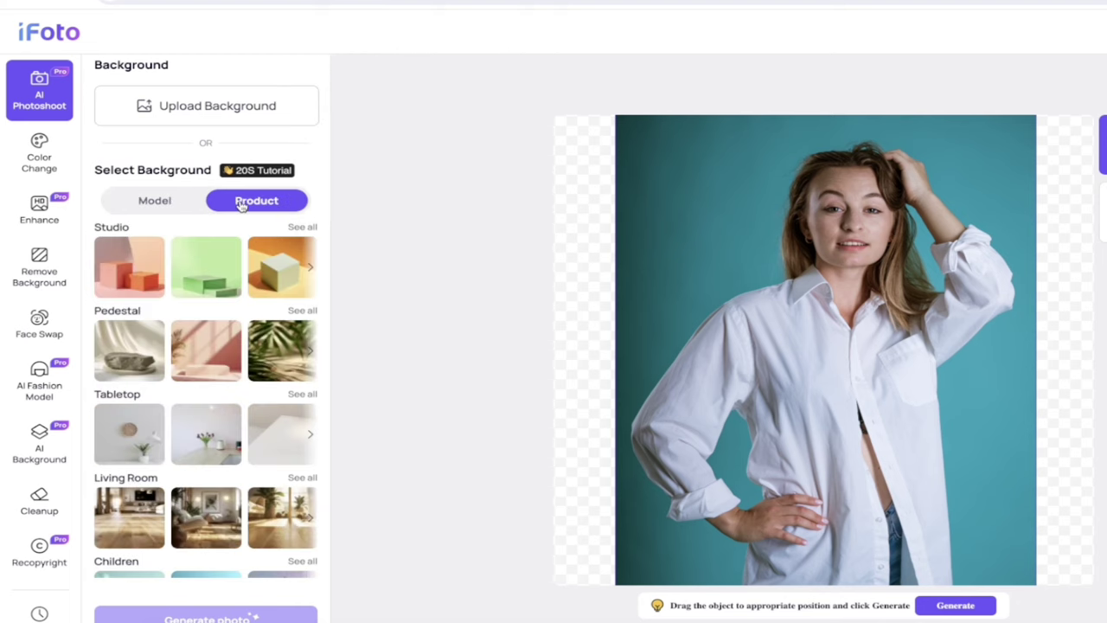
Browse Desktop > Gradients For Thumbnails for a custom background and select the dark blue 3.png.
{"action": "left_click", "coordinate": [230, 108]}
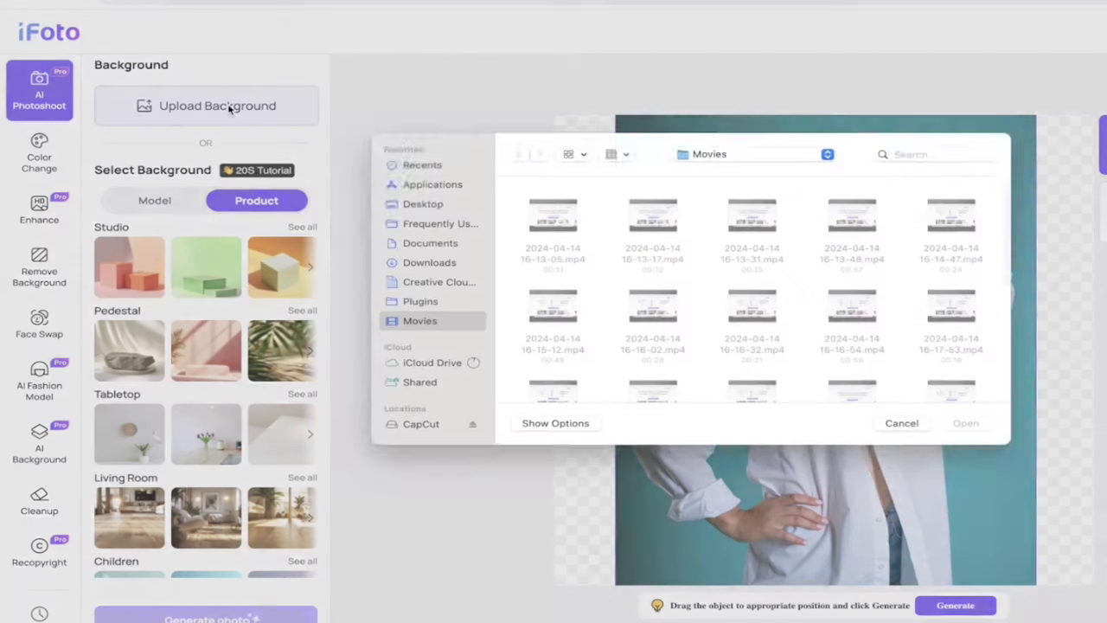
{"action": "scroll", "coordinate": [659, 334], "scroll_direction": "down", "scroll_amount": 5}
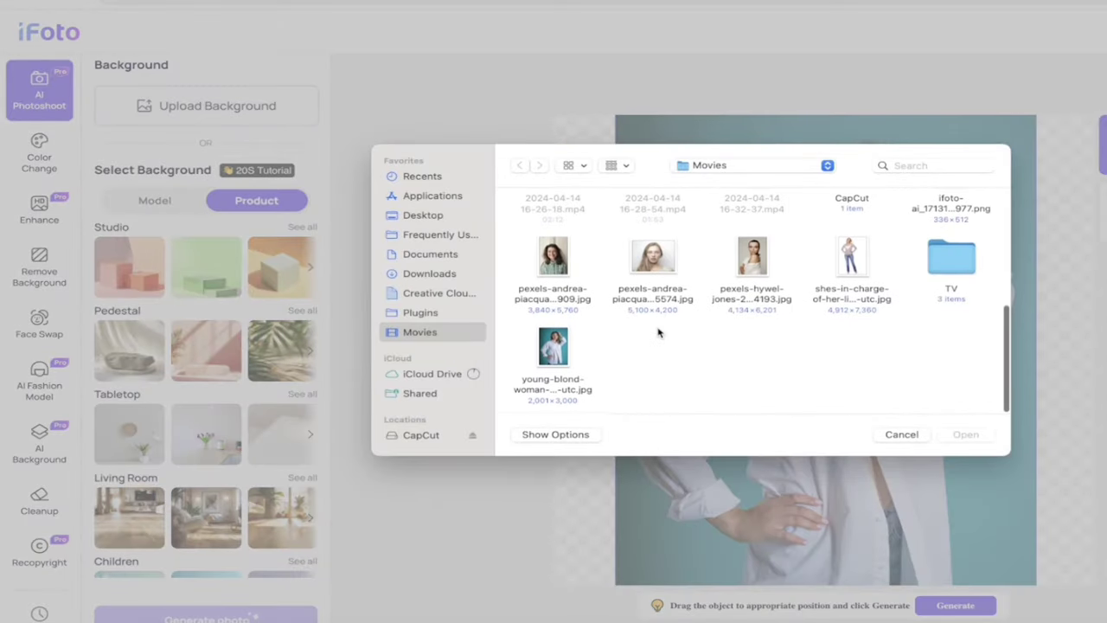
{"action": "left_click", "coordinate": [422, 215]}
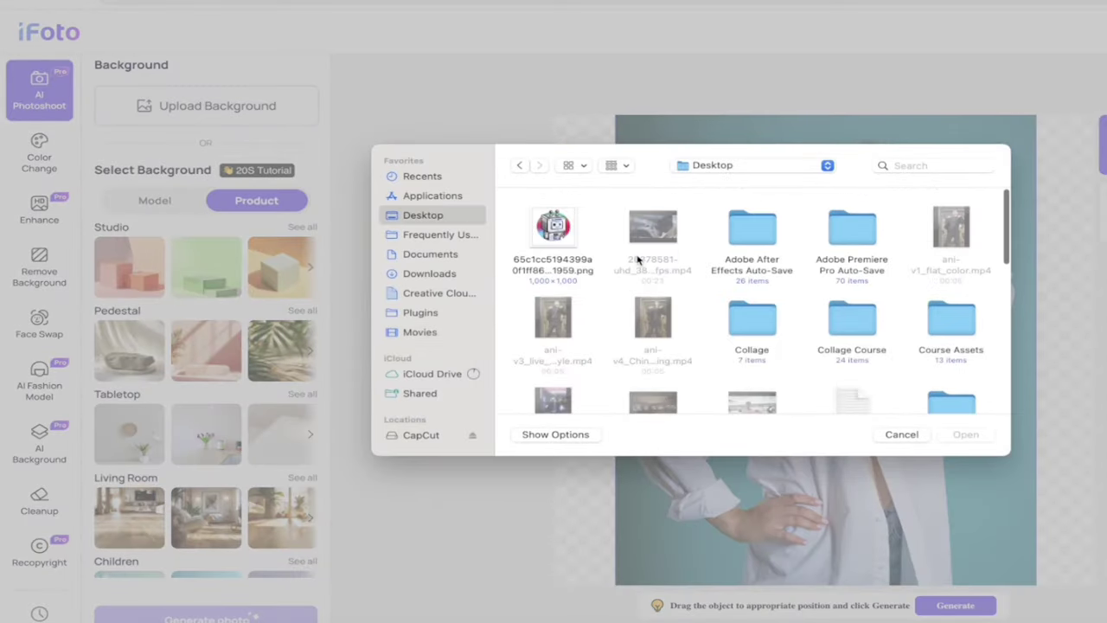
{"action": "scroll", "coordinate": [638, 256], "scroll_direction": "down", "scroll_amount": 10}
{"action": "double_click", "coordinate": [750, 237]}
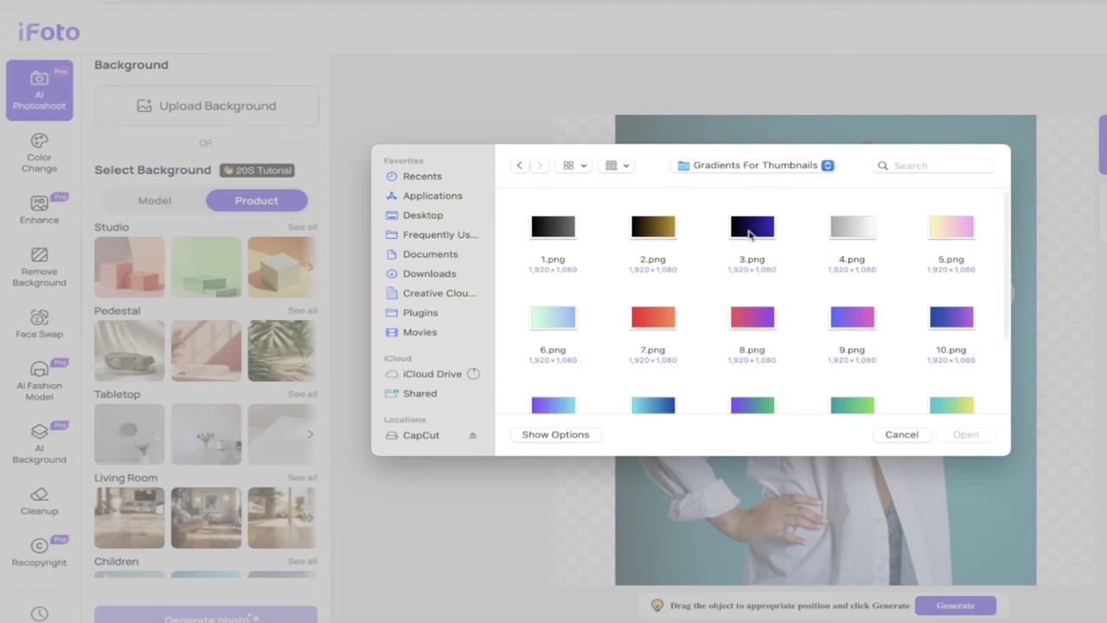
{"action": "scroll", "coordinate": [718, 320], "scroll_direction": "down", "scroll_amount": 5}
{"action": "scroll", "coordinate": [718, 321], "scroll_direction": "down", "scroll_amount": 2}
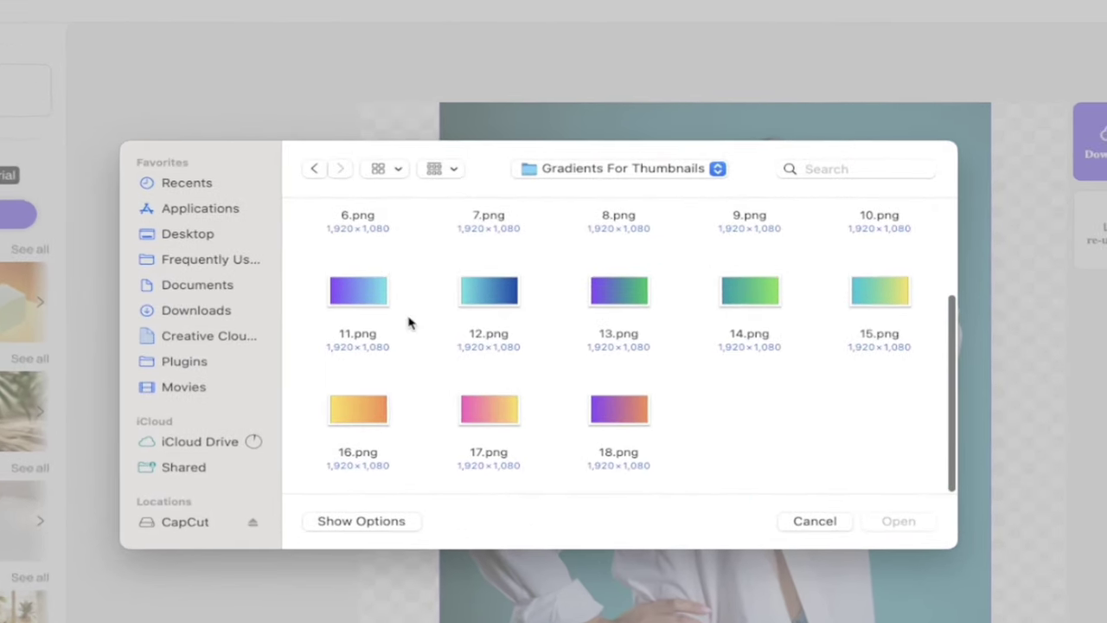
{"action": "left_click", "coordinate": [350, 296]}
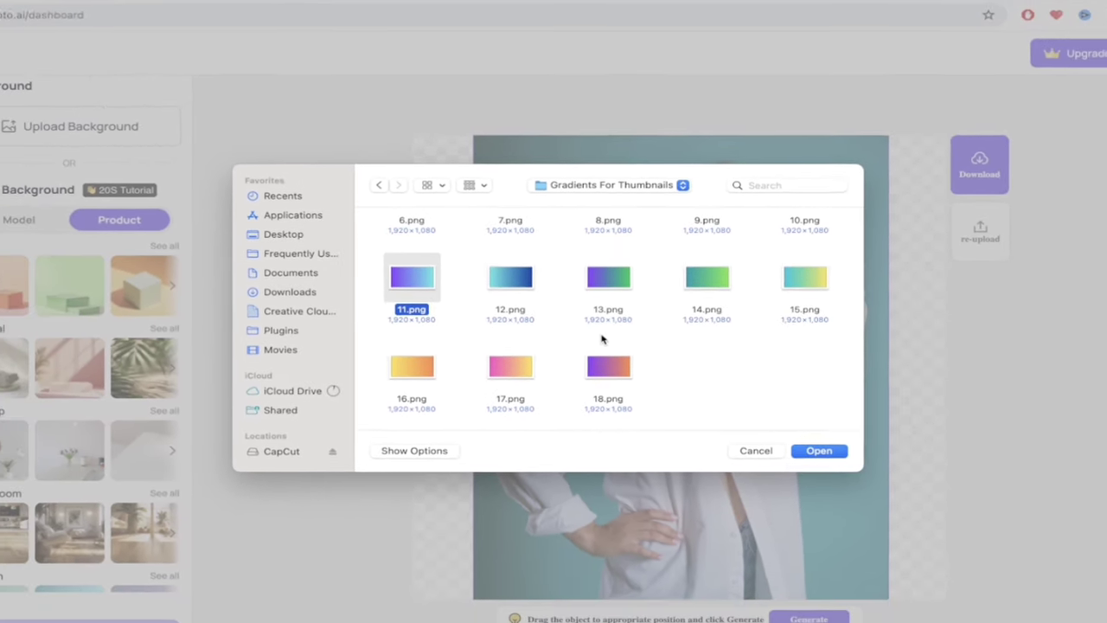
{"action": "scroll", "coordinate": [611, 323], "scroll_direction": "up", "scroll_amount": 3}
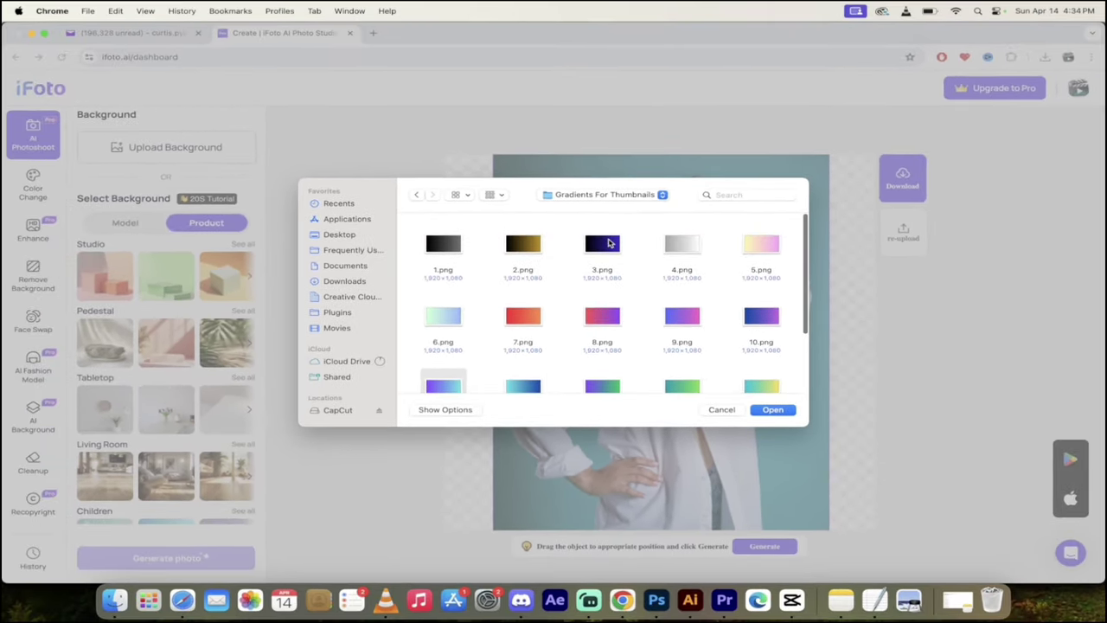
{"action": "left_click", "coordinate": [604, 245]}
Upload 3.png as the background, stretch it to the canvas top and bottom, and nudge the woman left.
{"action": "left_click", "coordinate": [773, 410]}
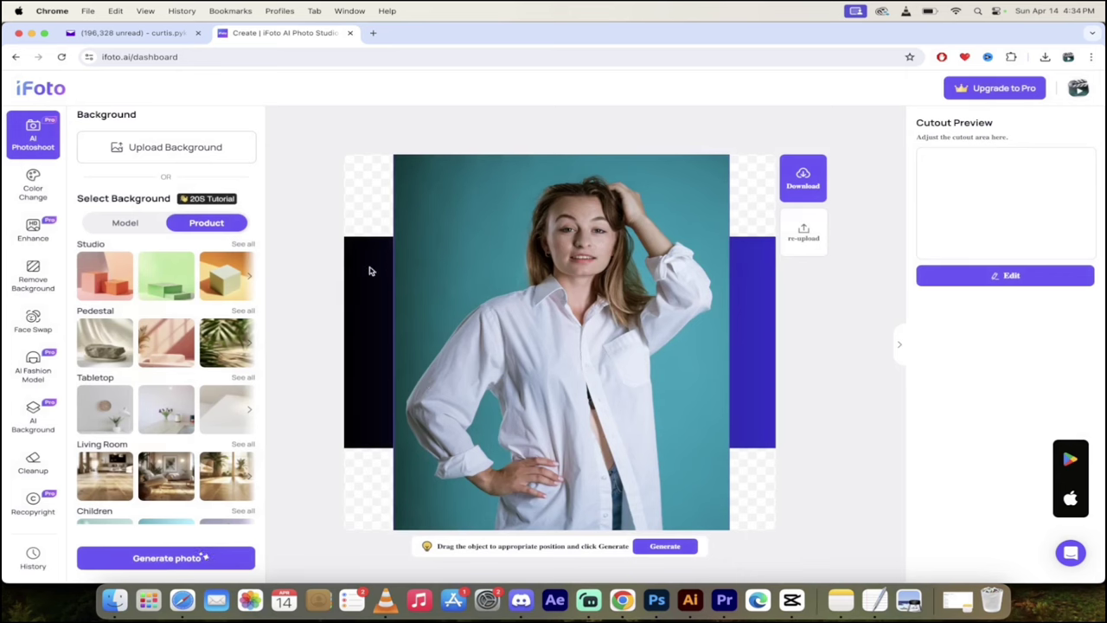
{"action": "left_click", "coordinate": [366, 267]}
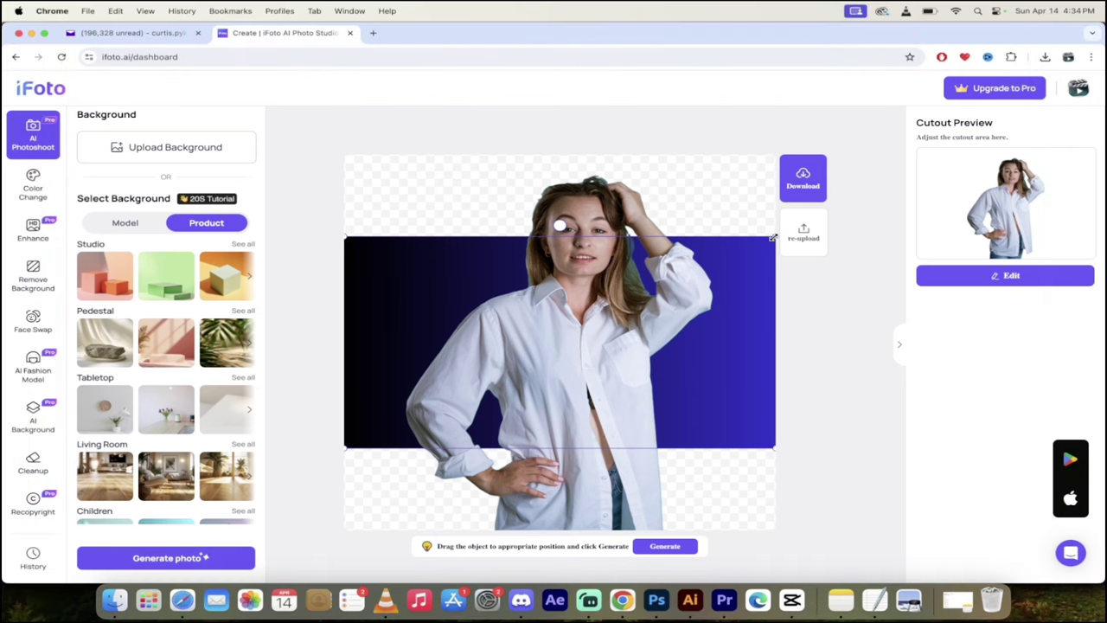
{"action": "left_click_drag", "start_coordinate": [778, 249], "coordinate": [900, 65]}
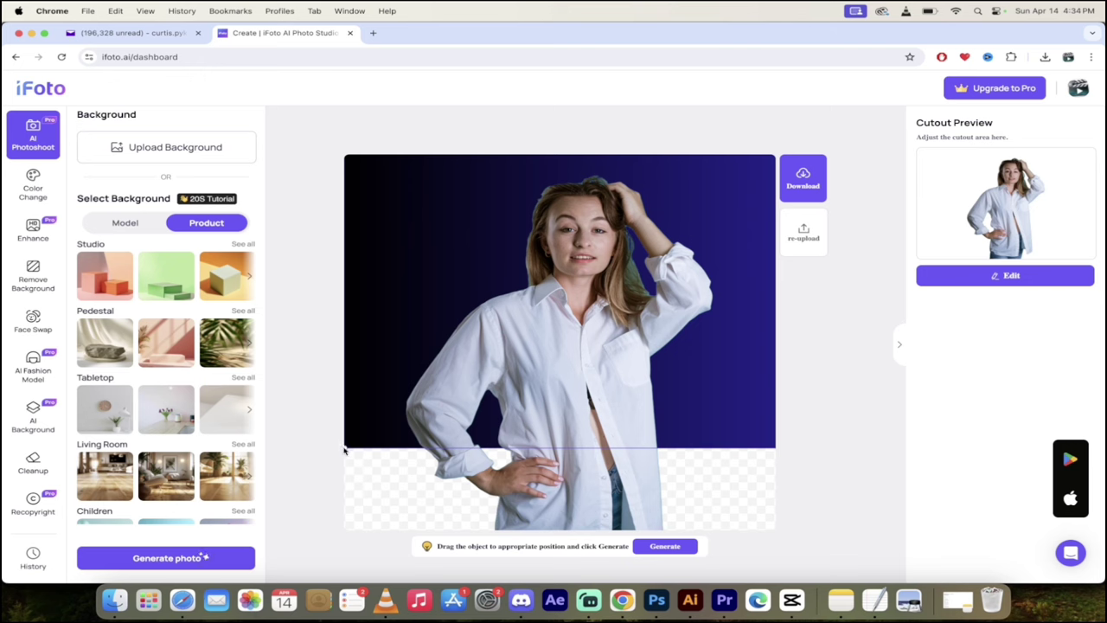
{"action": "left_click_drag", "start_coordinate": [345, 446], "coordinate": [345, 529]}
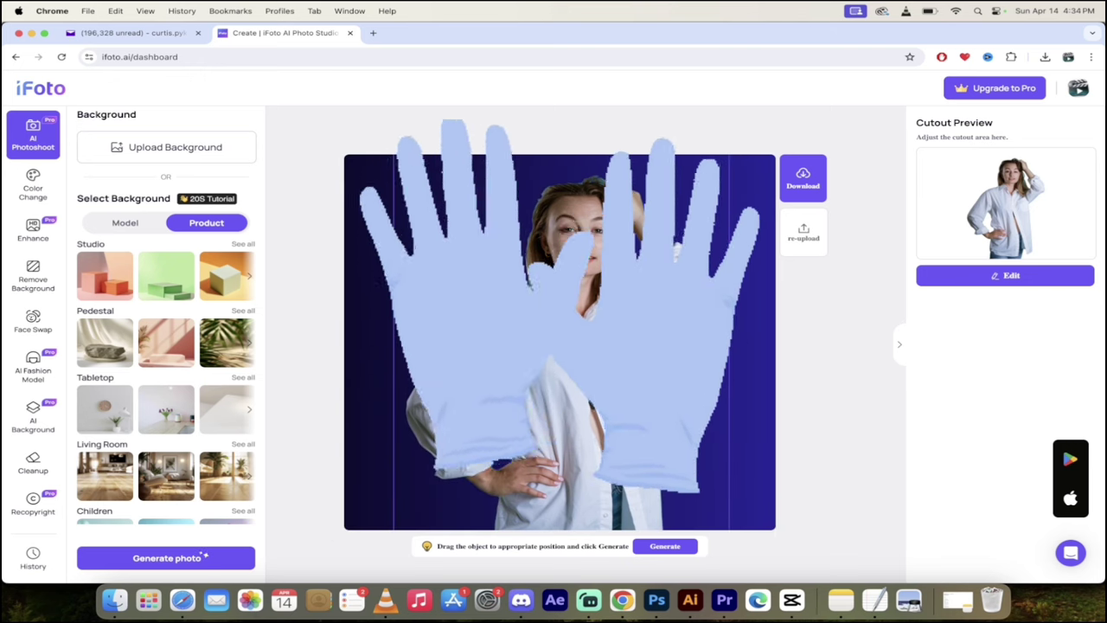
{"action": "left_click_drag", "start_coordinate": [593, 349], "coordinate": [589, 347]}
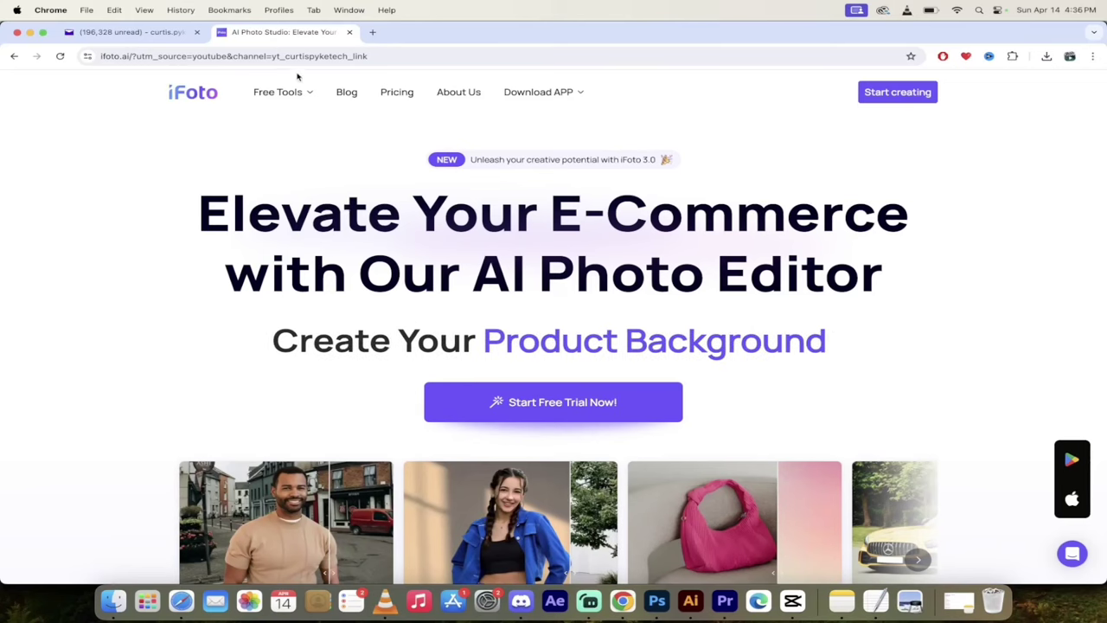
Open the Free Tools Background Remover page and start an image upload.
{"action": "mouse_move", "coordinate": [299, 92]}
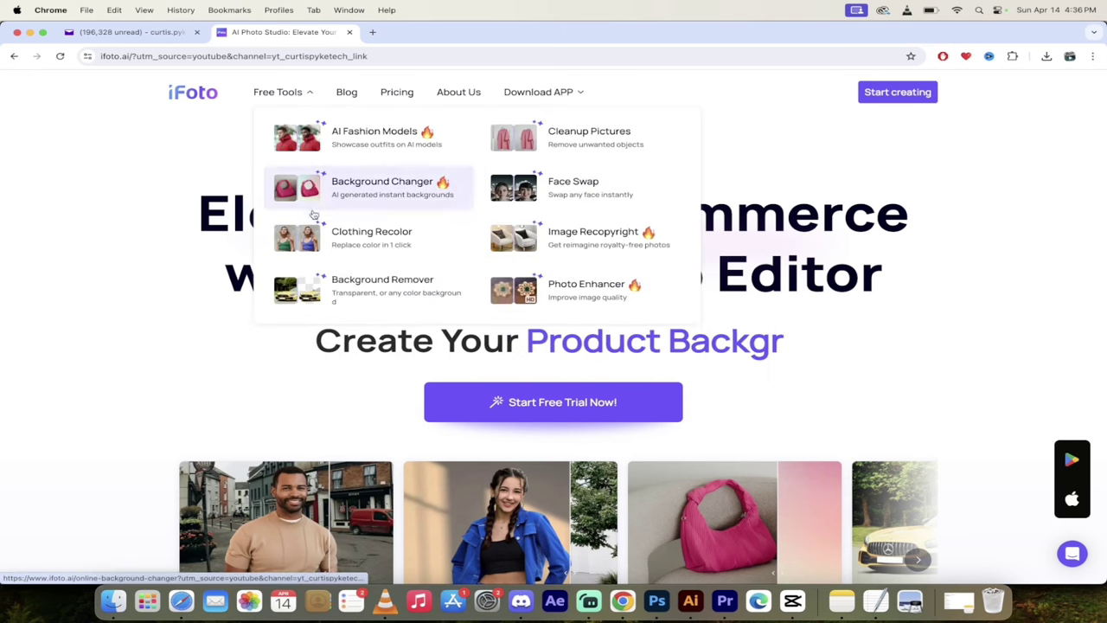
{"action": "left_click", "coordinate": [341, 278]}
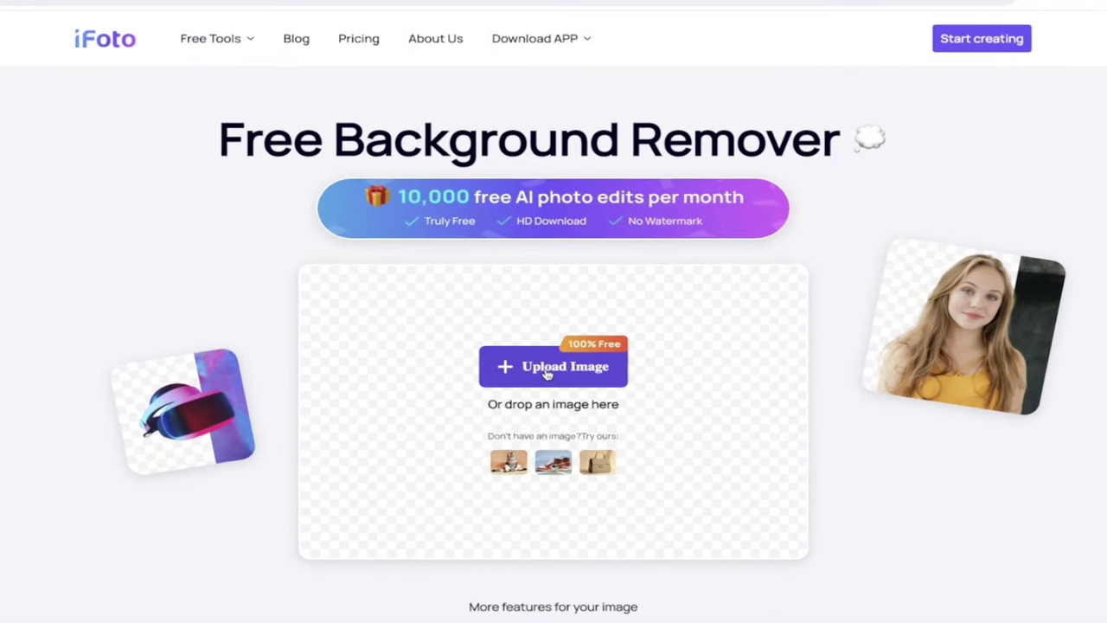
{"action": "left_click", "coordinate": [553, 358]}
In the Movies folder, select the curly-haired woman's pexels-andrea-piacqua portrait.
{"action": "scroll", "coordinate": [616, 300], "scroll_direction": "down", "scroll_amount": 3}
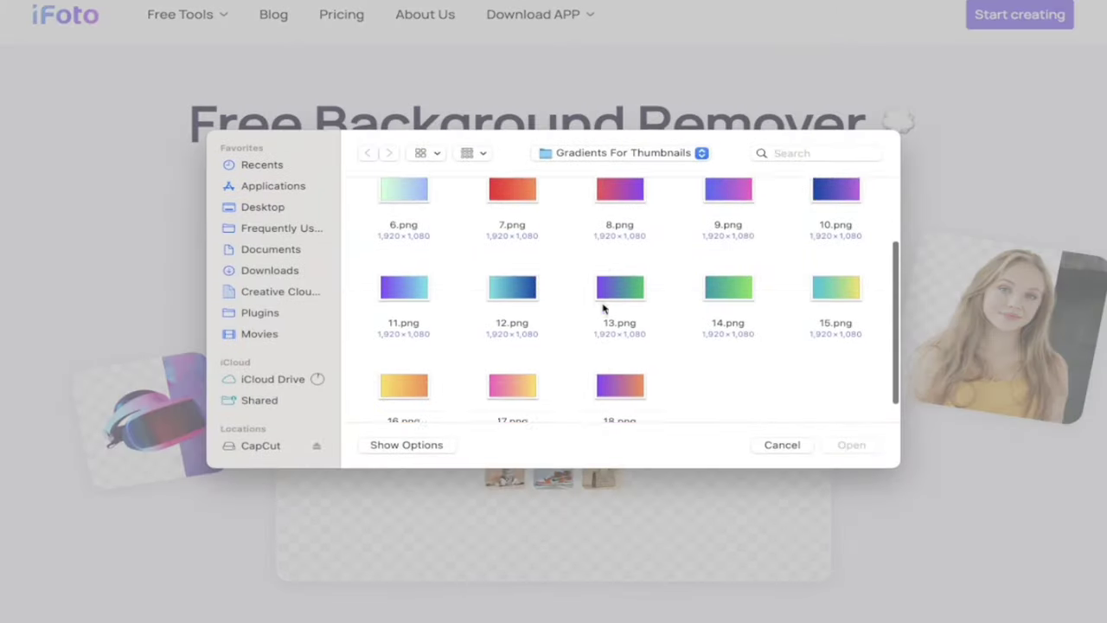
{"action": "left_click", "coordinate": [258, 334]}
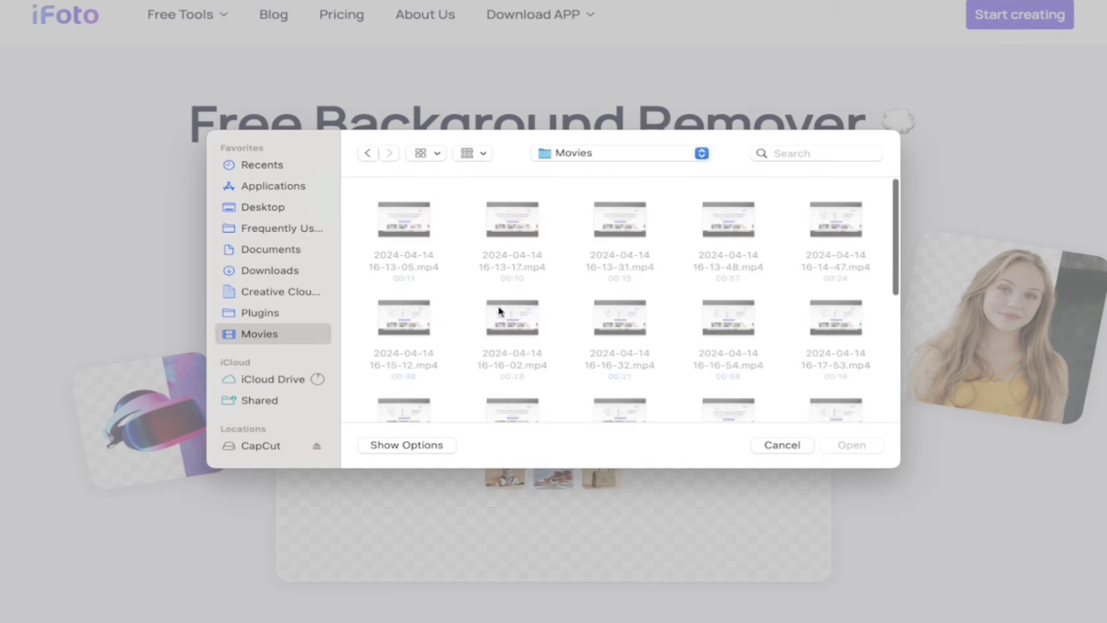
{"action": "scroll", "coordinate": [520, 294], "scroll_direction": "down", "scroll_amount": 10}
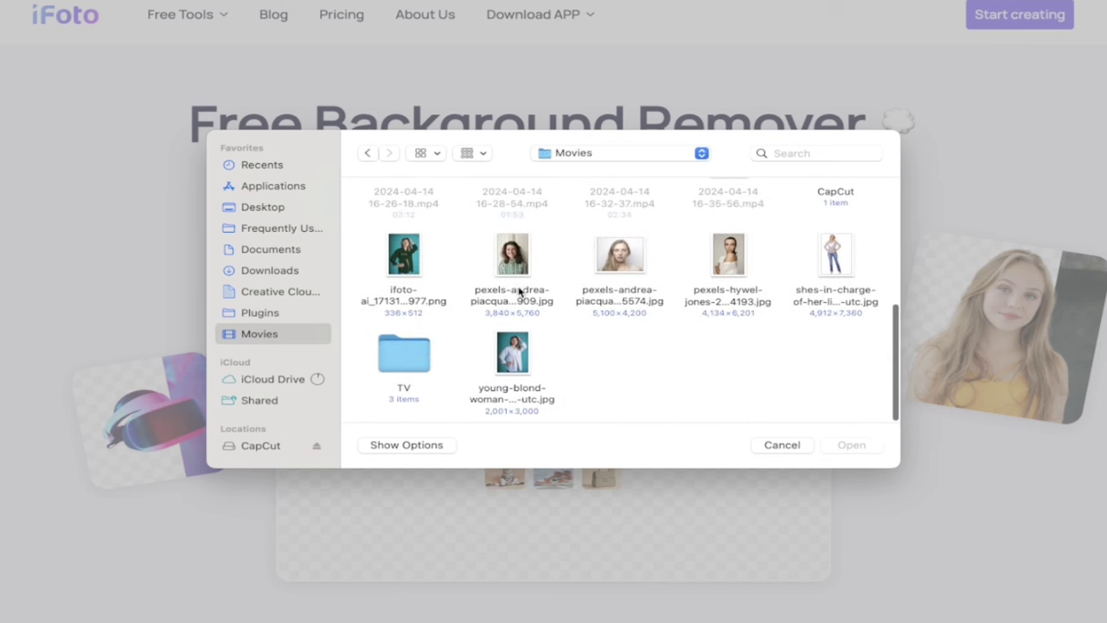
{"action": "left_click", "coordinate": [734, 269]}
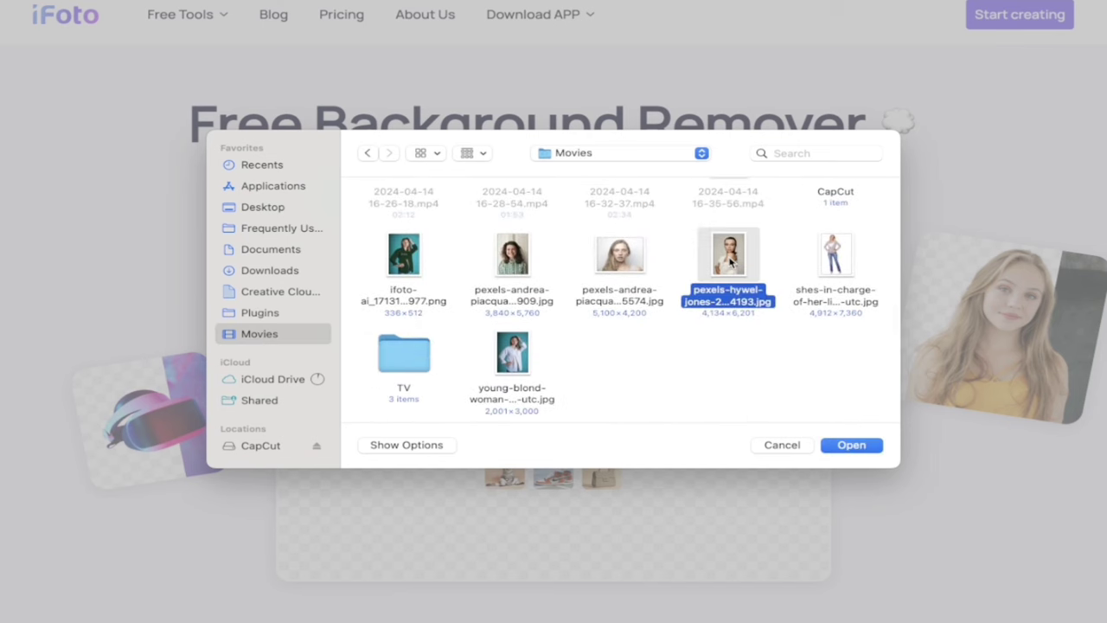
{"action": "left_click", "coordinate": [523, 271]}
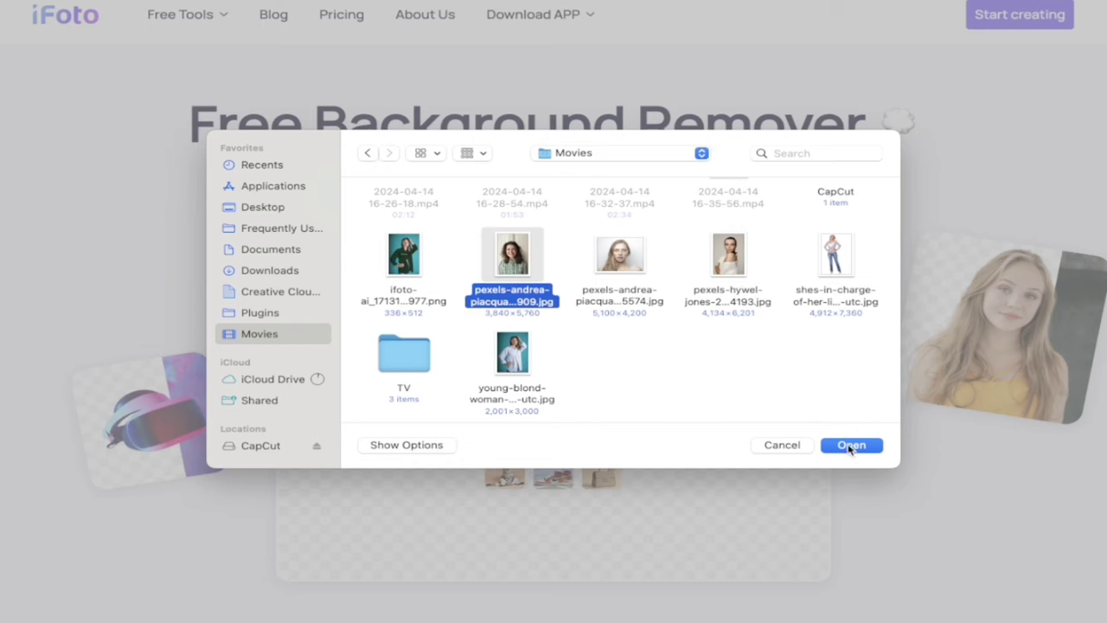
Upload the curly-haired portrait and review her cutout on a transparent background with HD Download.
{"action": "left_click", "coordinate": [851, 446]}
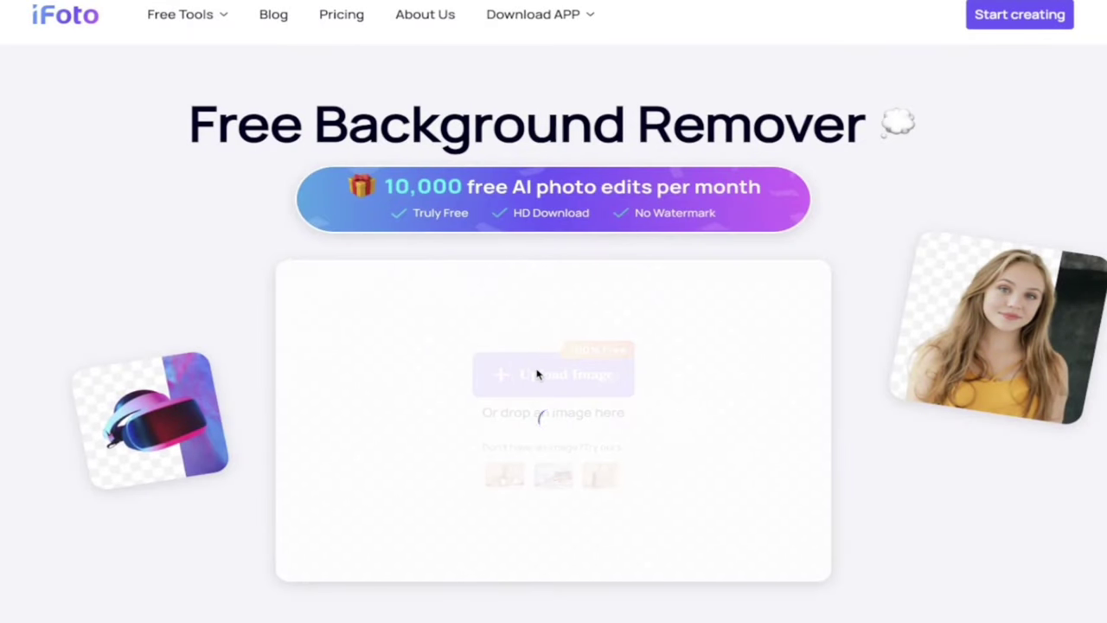
{"action": "scroll", "coordinate": [554, 372], "scroll_direction": "down", "scroll_amount": 2}
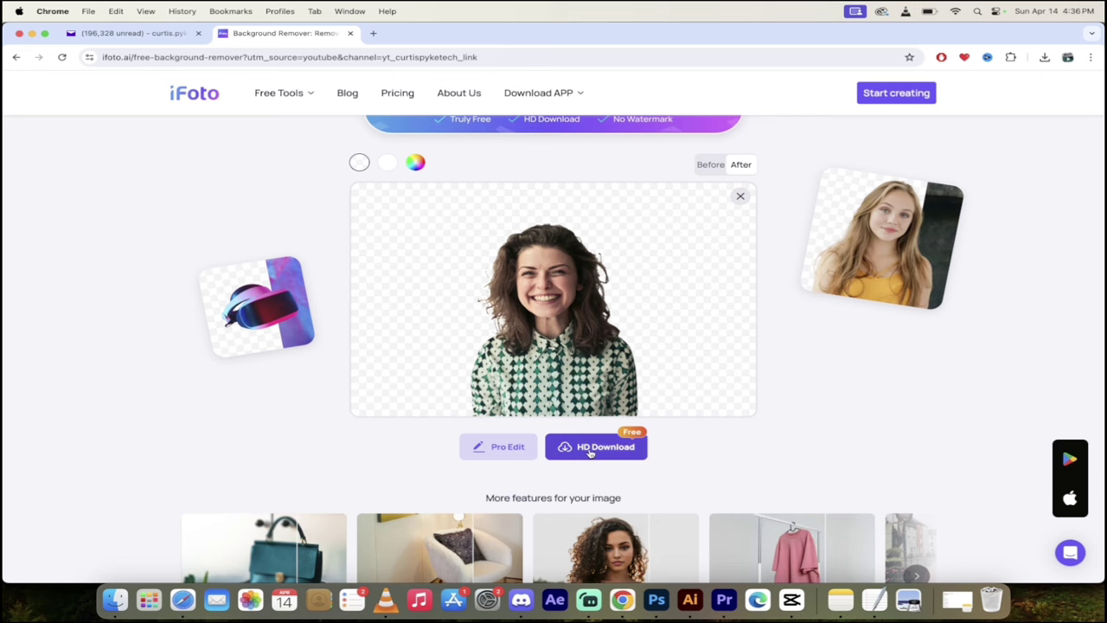
{"action": "scroll", "coordinate": [591, 451], "scroll_direction": "up", "scroll_amount": 1}
{"action": "scroll", "coordinate": [580, 457], "scroll_direction": "down", "scroll_amount": 1}
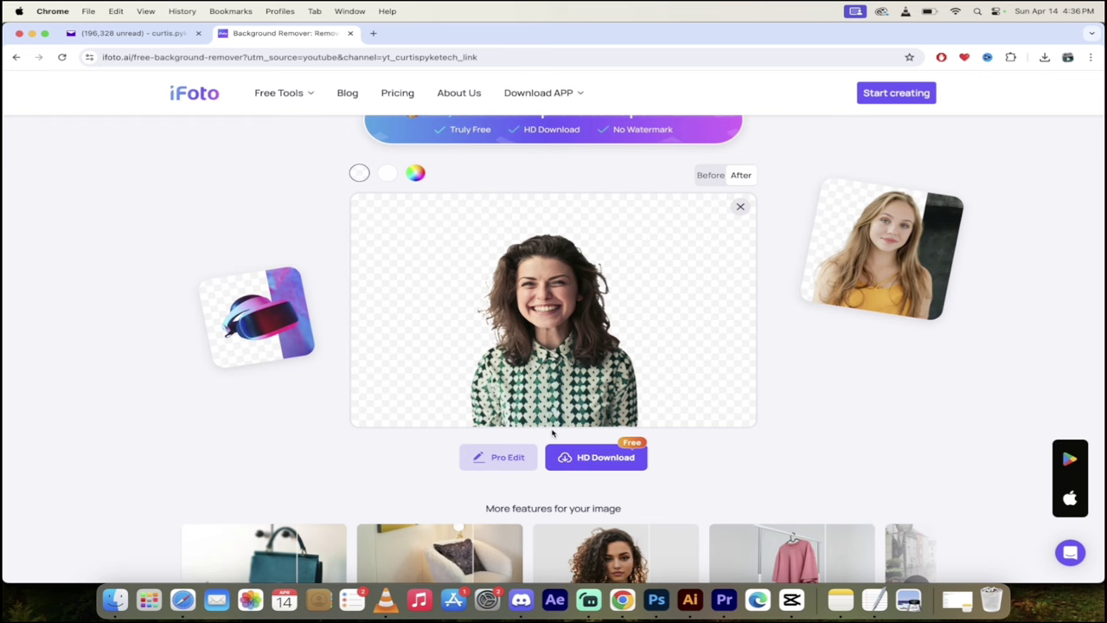
{"action": "scroll", "coordinate": [551, 431], "scroll_direction": "up", "scroll_amount": 1}
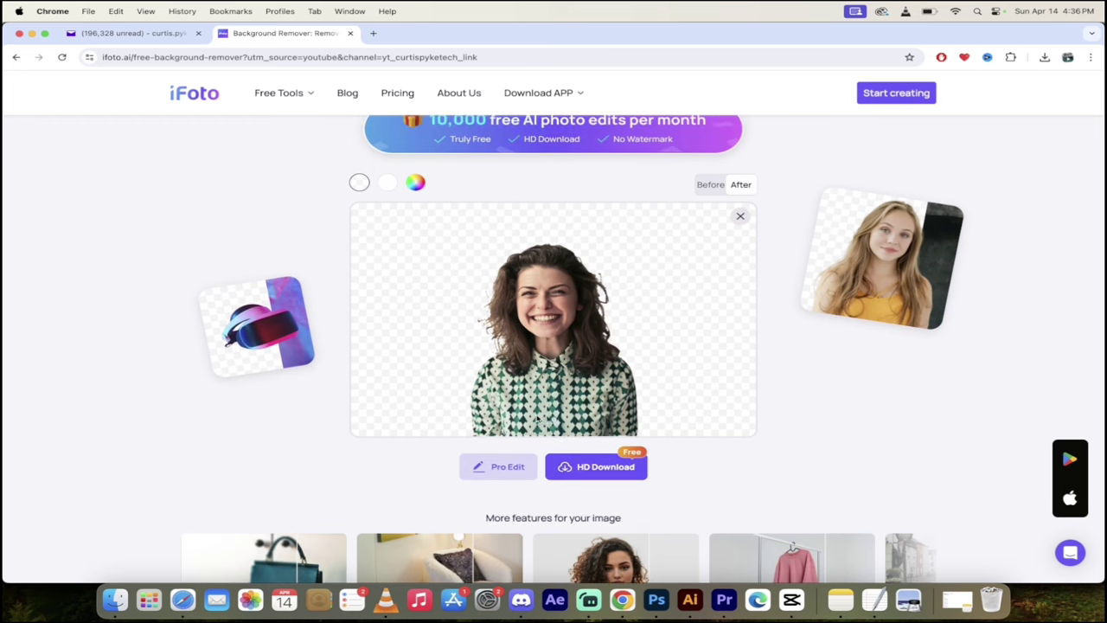